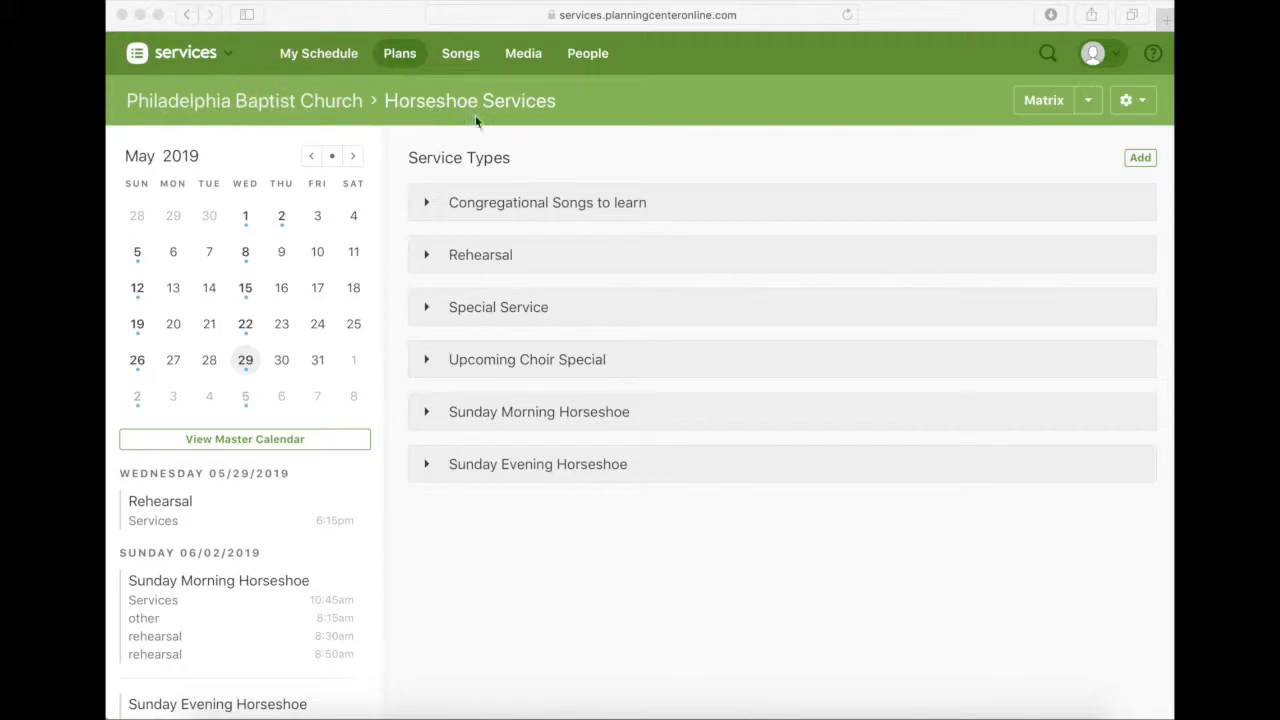
Expand the Rehearsal service type, look over its upcoming dates, and open the May 29, 2019 plan.
left_click(622, 146)
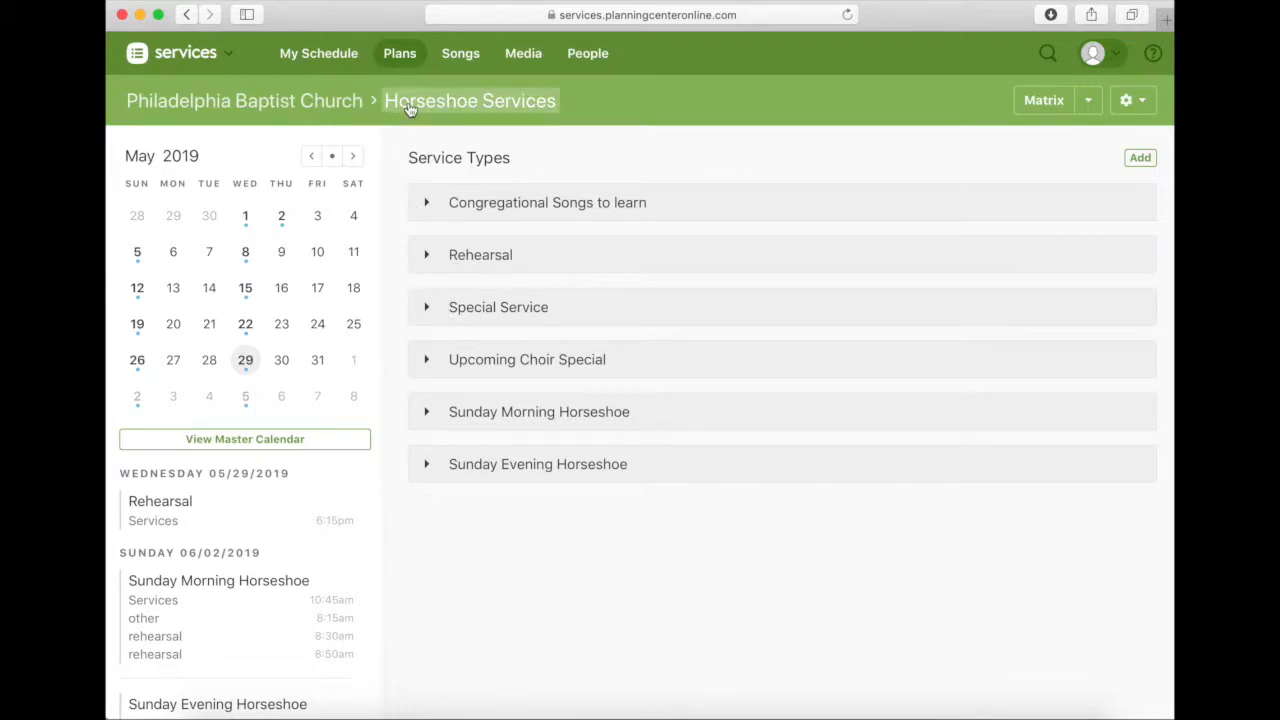
left_click(428, 259)
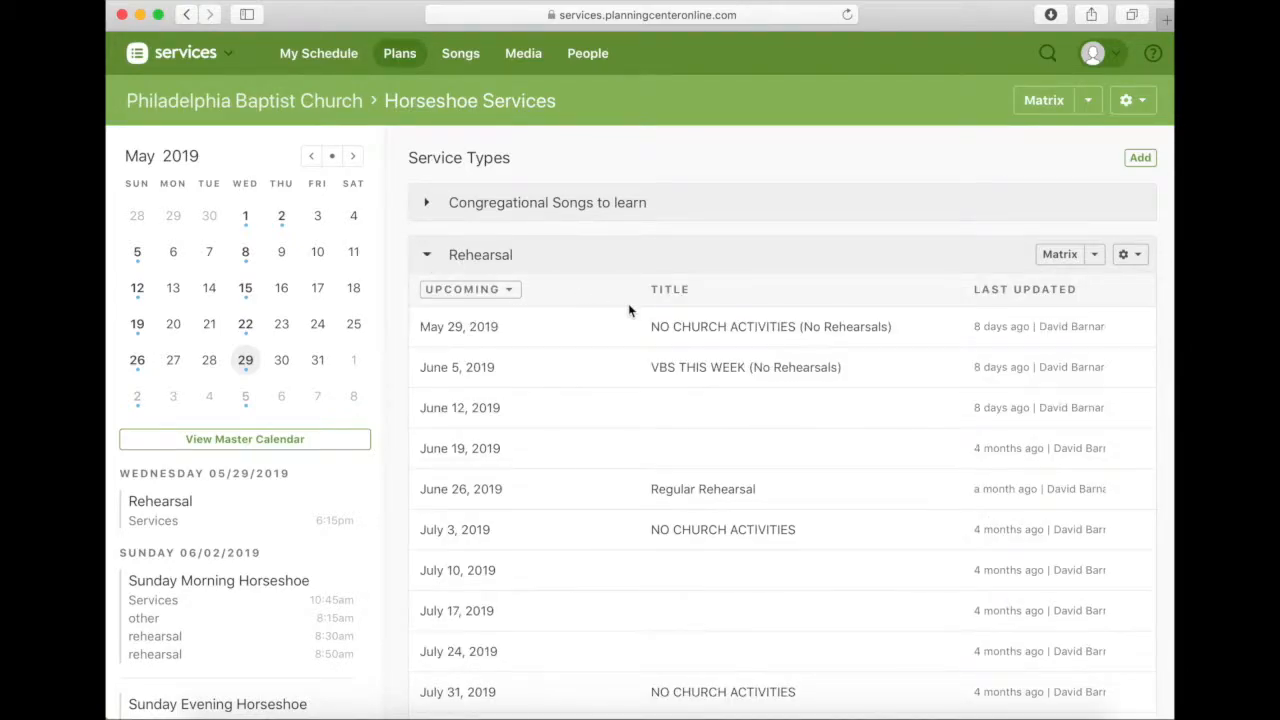
scroll(628, 303, "down", 2)
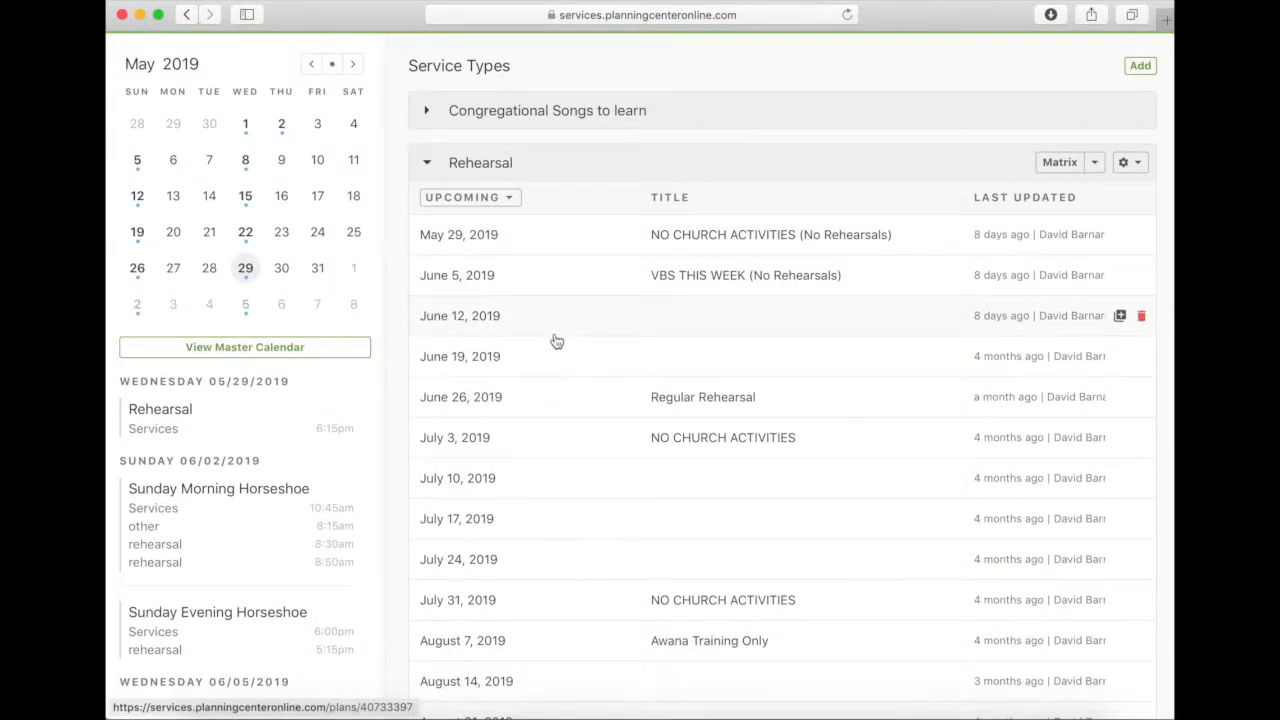
scroll(554, 348, "down", 2)
scroll(554, 348, "up", 3)
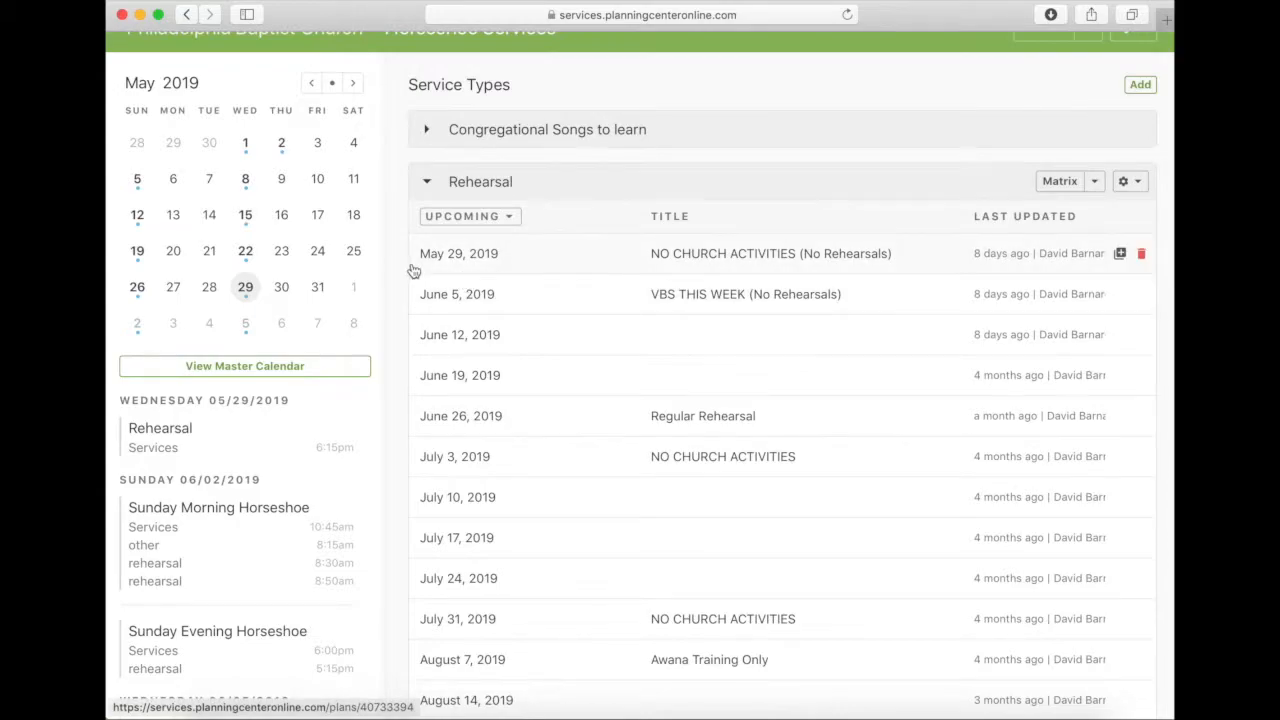
left_click(549, 269)
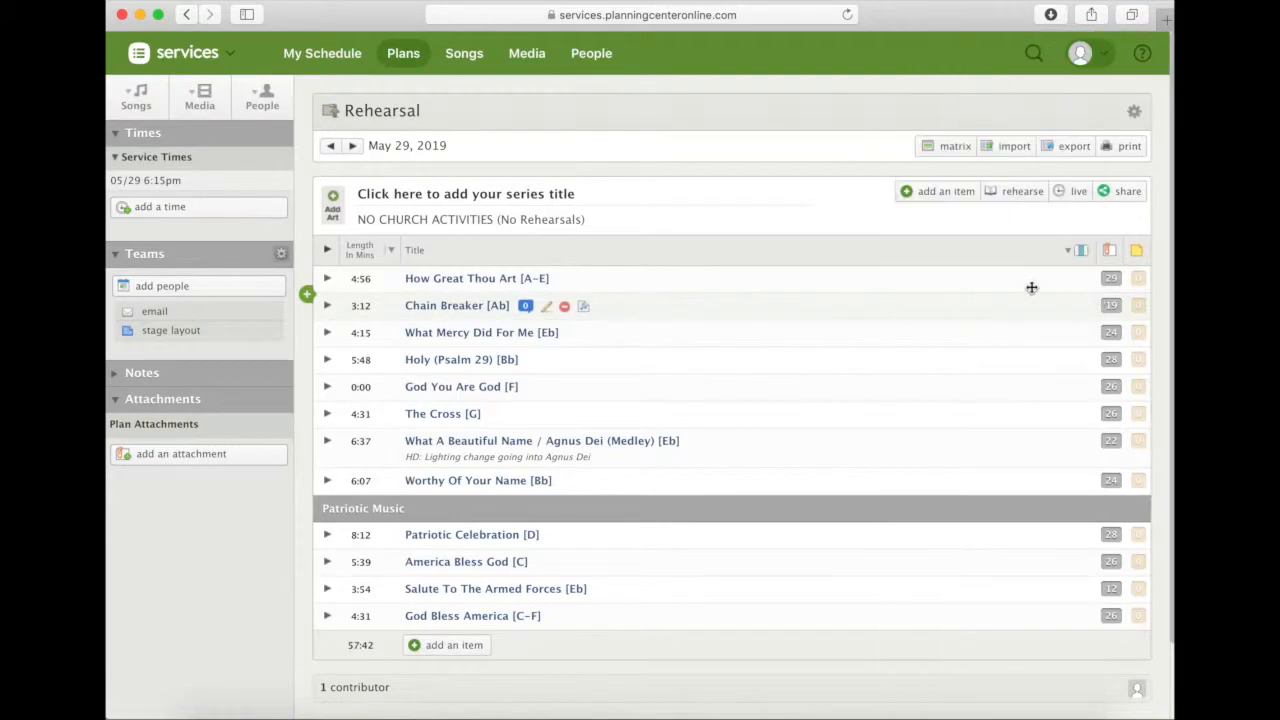
Open the Choral-Piano PDF from the attachments of How Great Thou Art.
left_click(1112, 278)
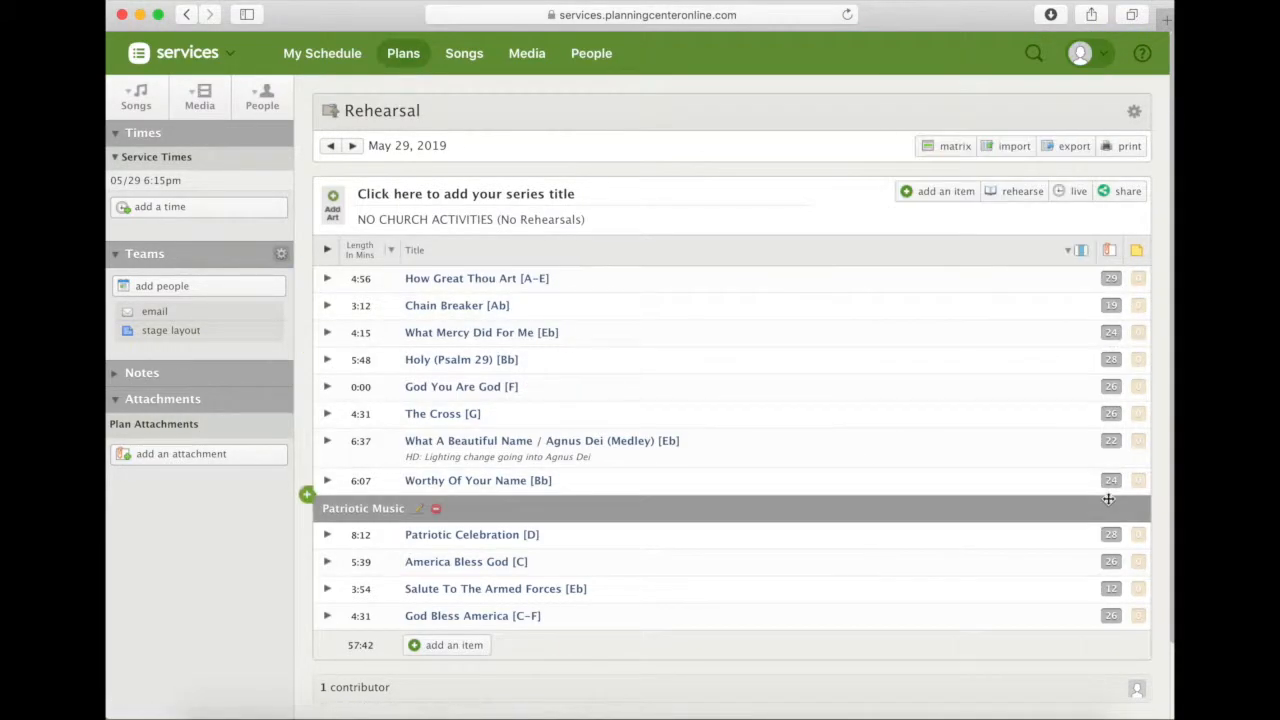
left_click(1106, 278)
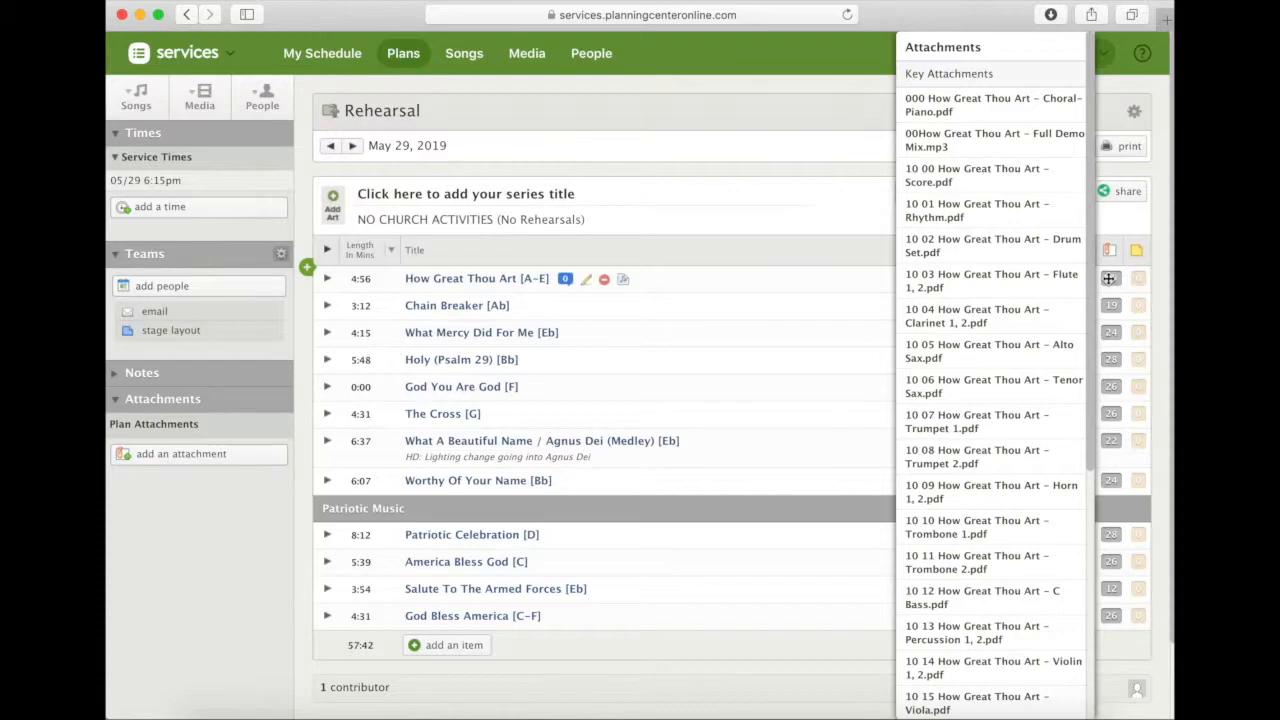
left_click(975, 120)
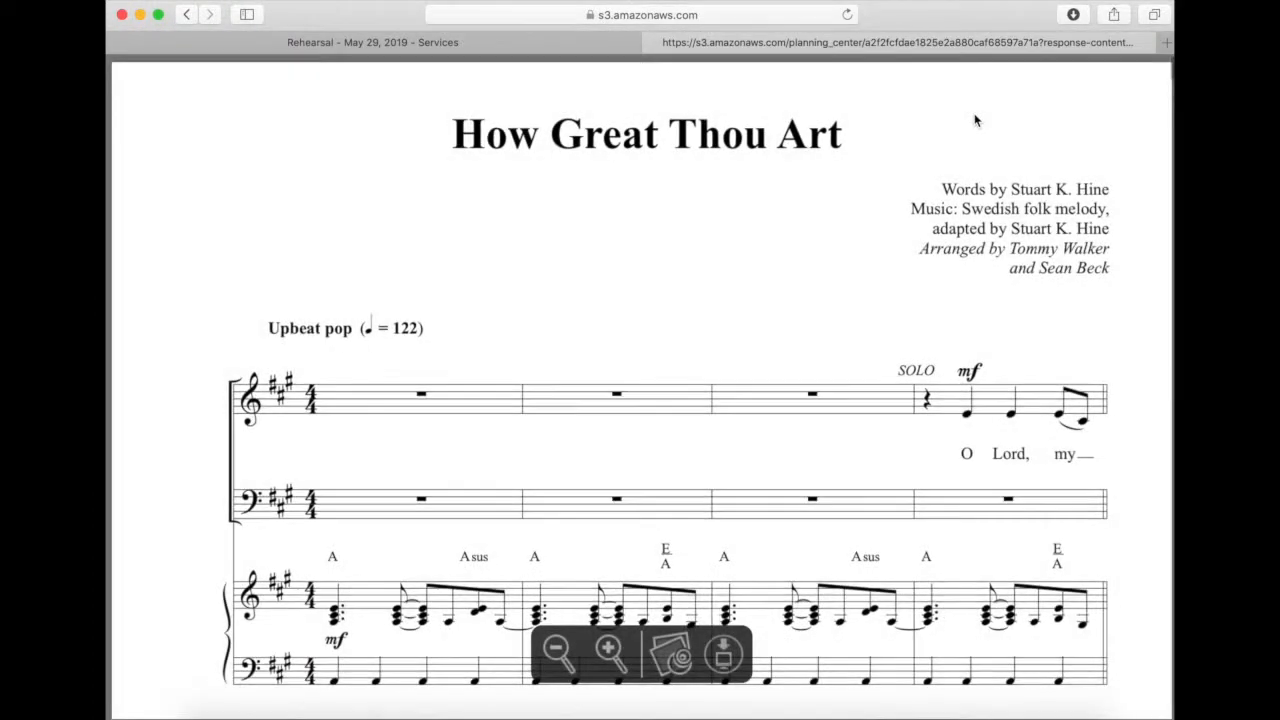
Skim the pages of the How Great Thou Art score, then close it and dismiss the song's attachments list.
scroll(703, 435, "down", 15)
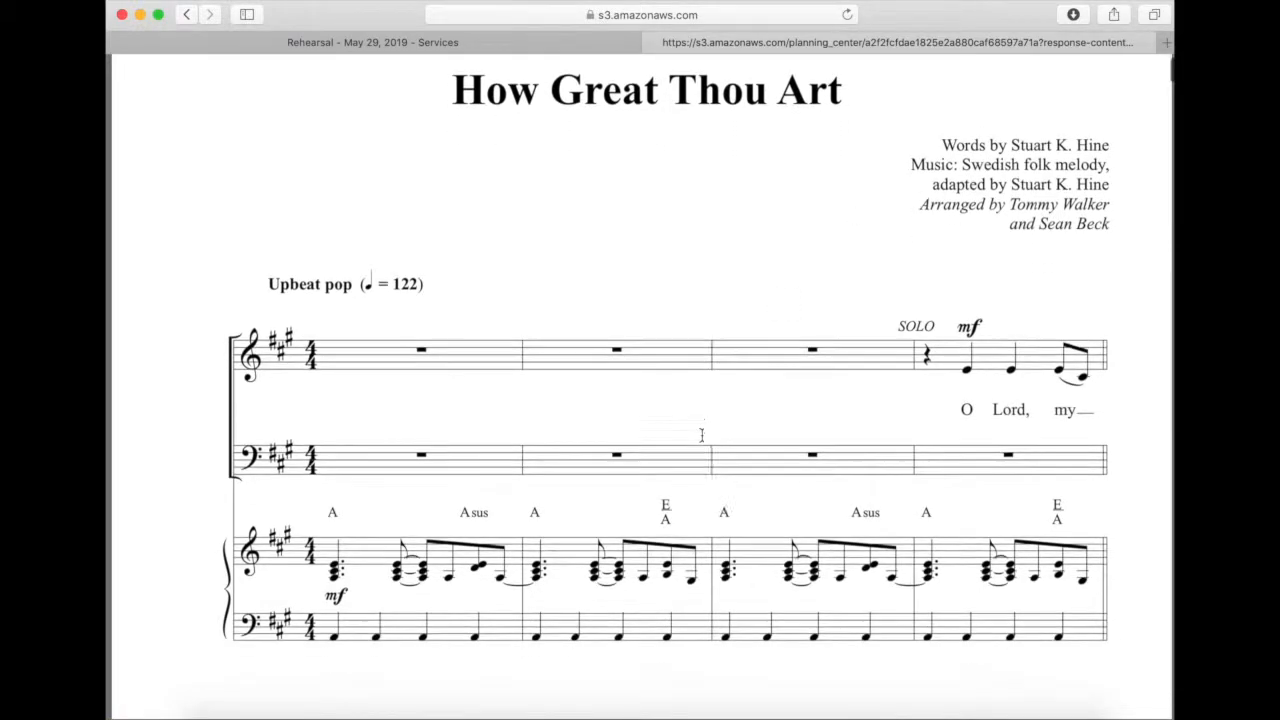
scroll(703, 435, "down", 20)
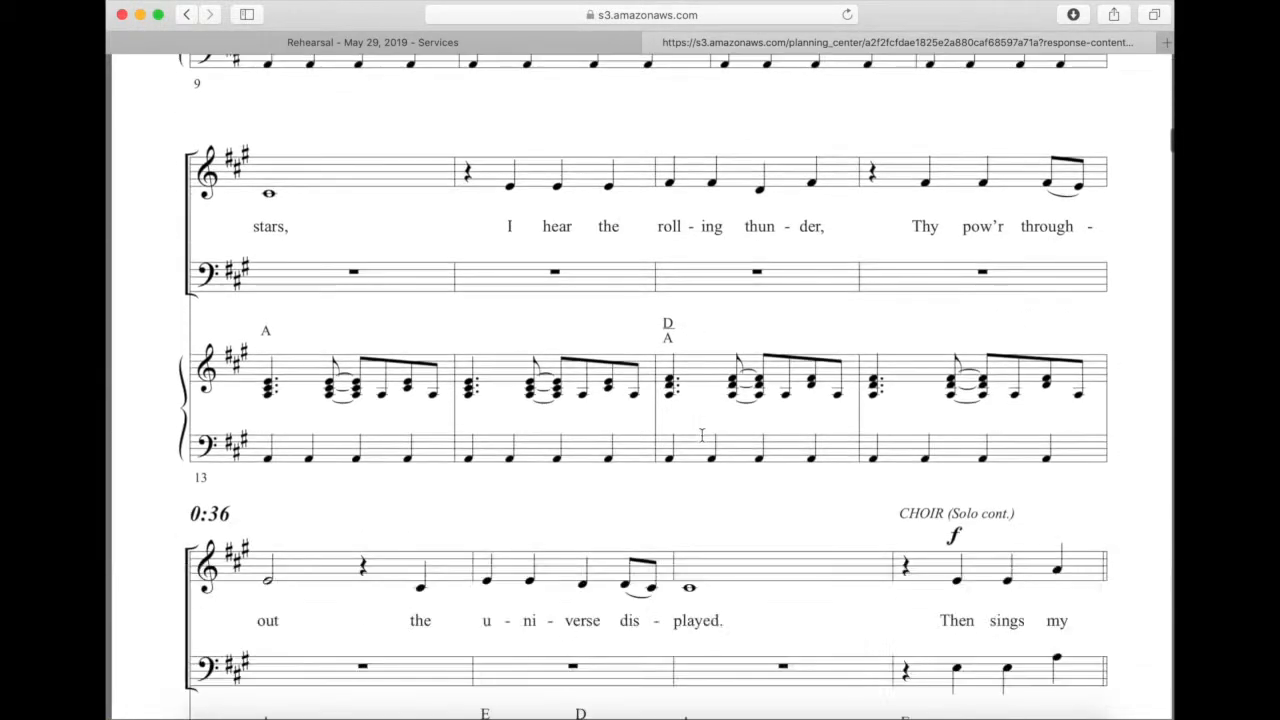
scroll(702, 435, "down", 15)
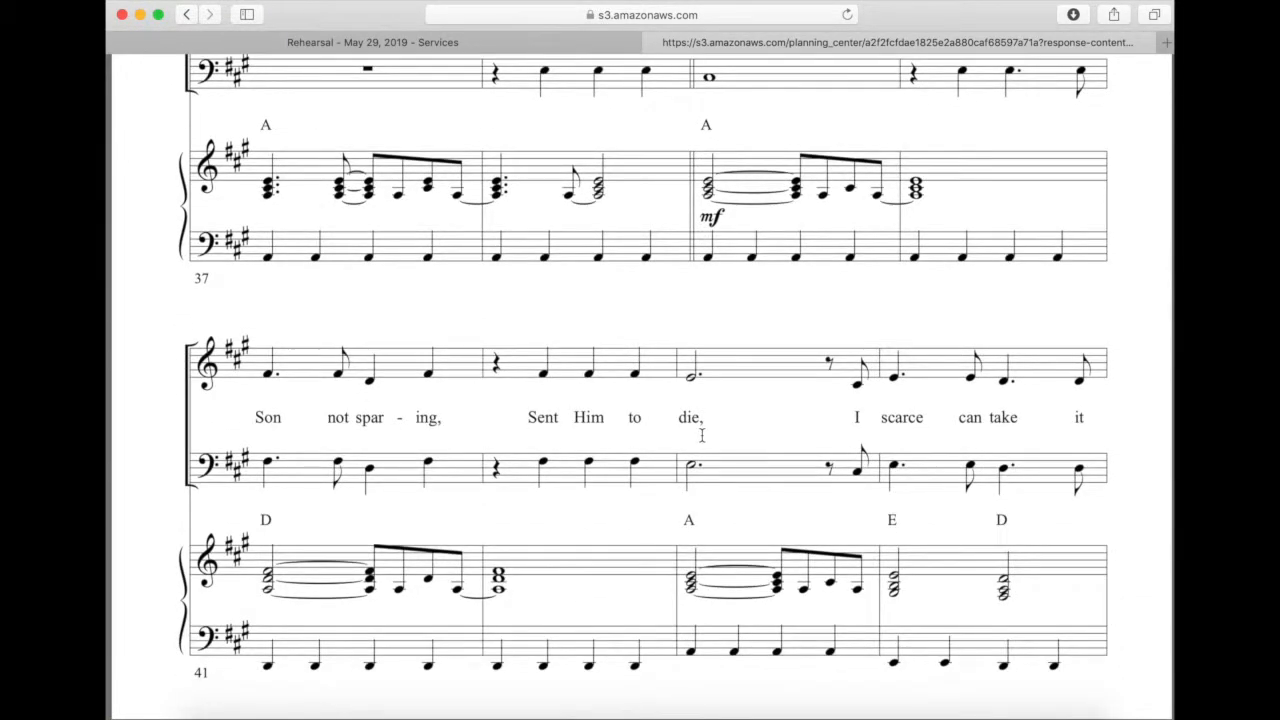
scroll(702, 435, "up", 10)
scroll(702, 435, "down", 3)
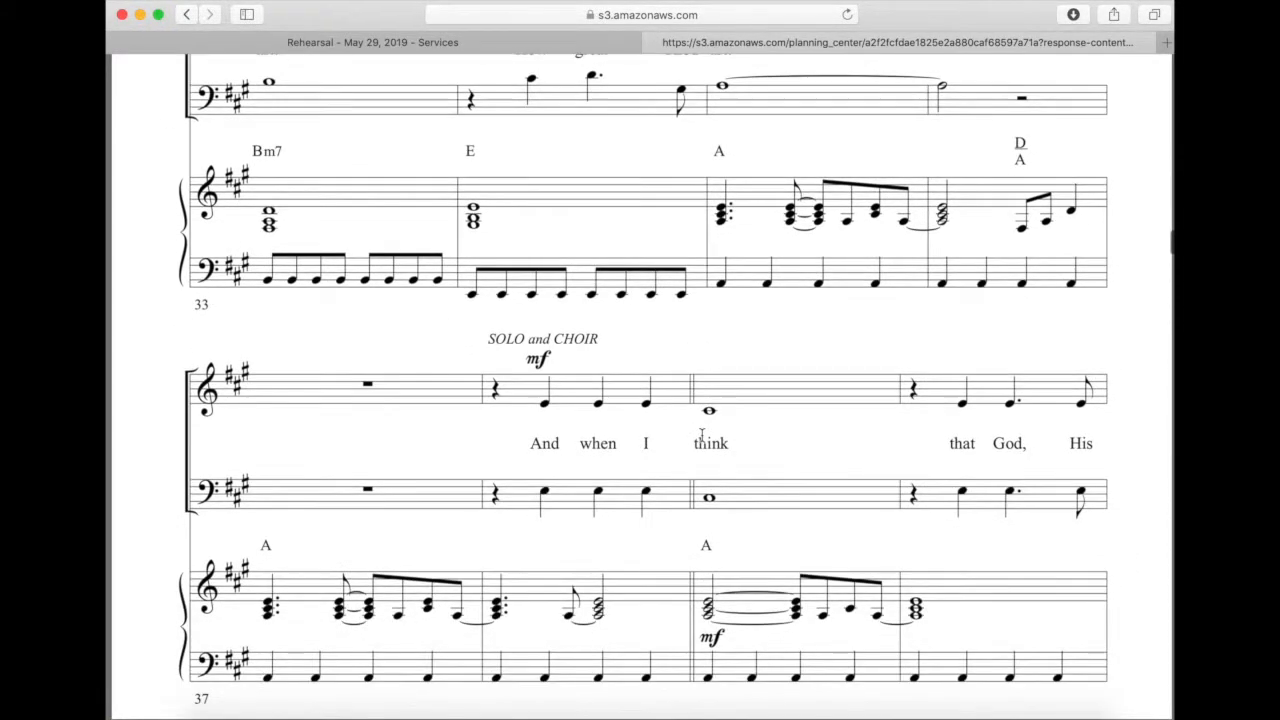
scroll(702, 435, "up", 20)
scroll(702, 435, "up", 10)
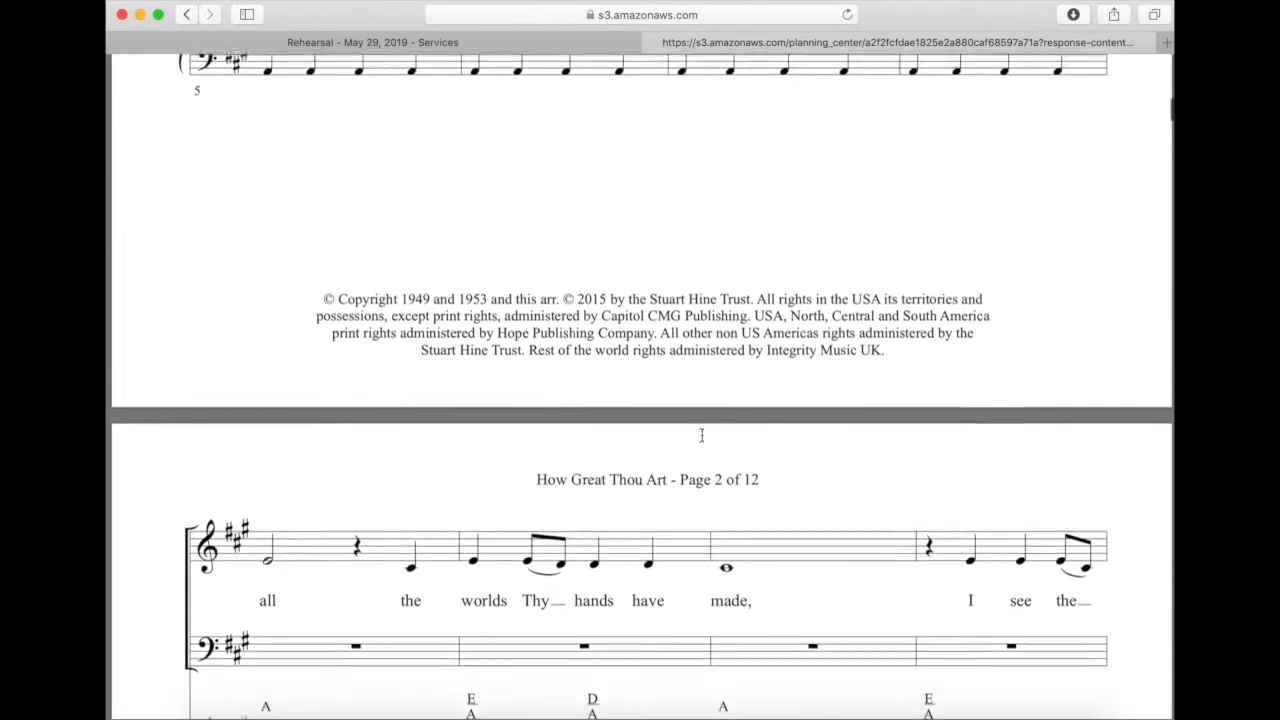
left_click(655, 44)
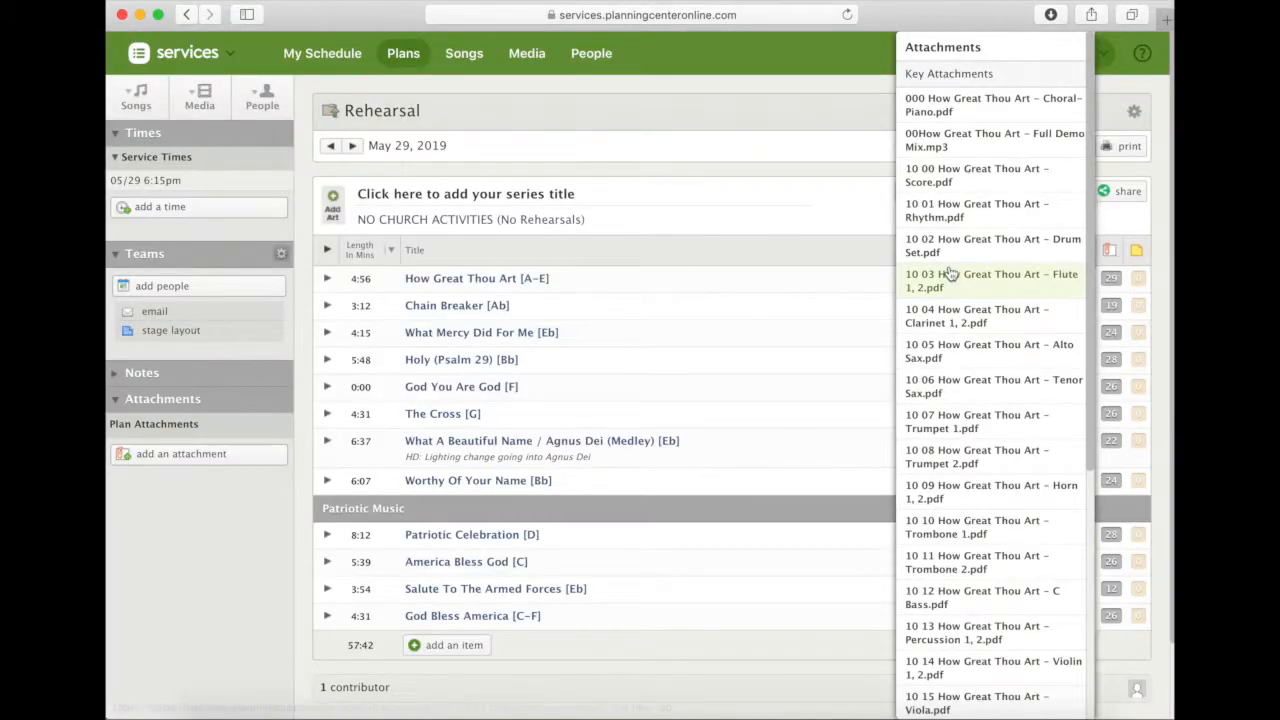
left_click(767, 310)
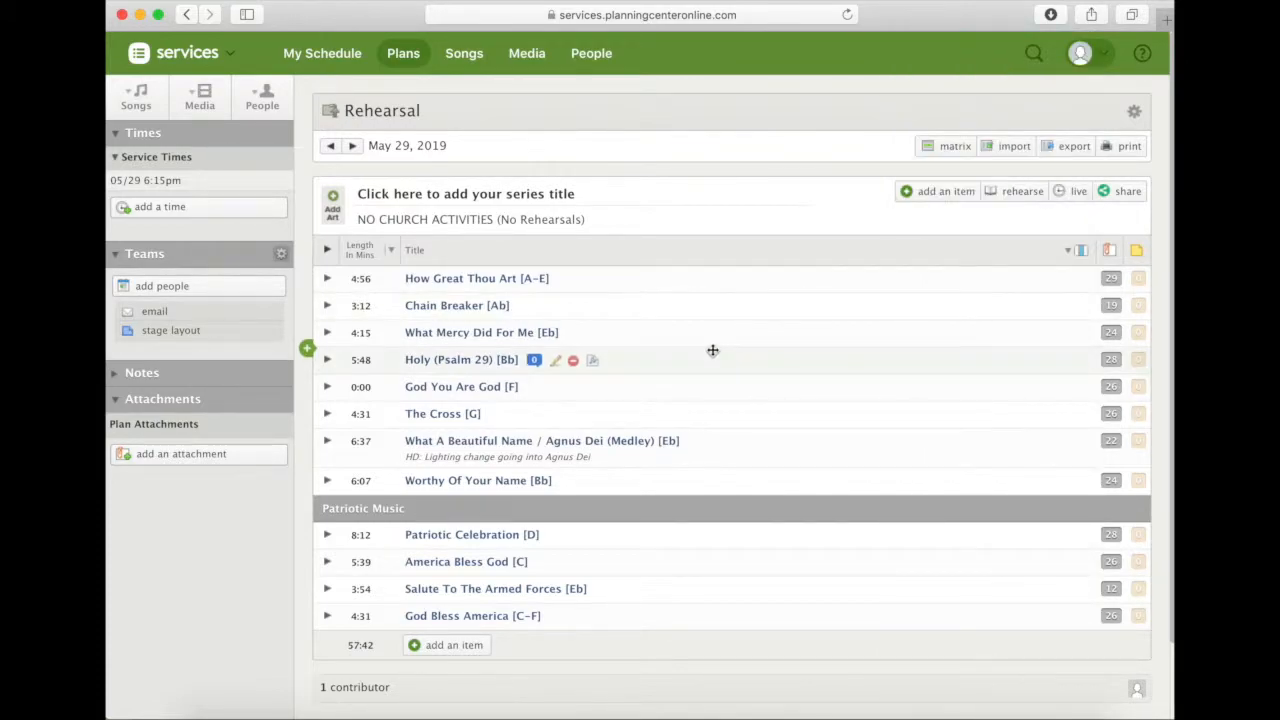
Open the PianoVocal (SATB) PDF from Chain Breaker's attachments, skim through the score, and close it.
left_click(1111, 306)
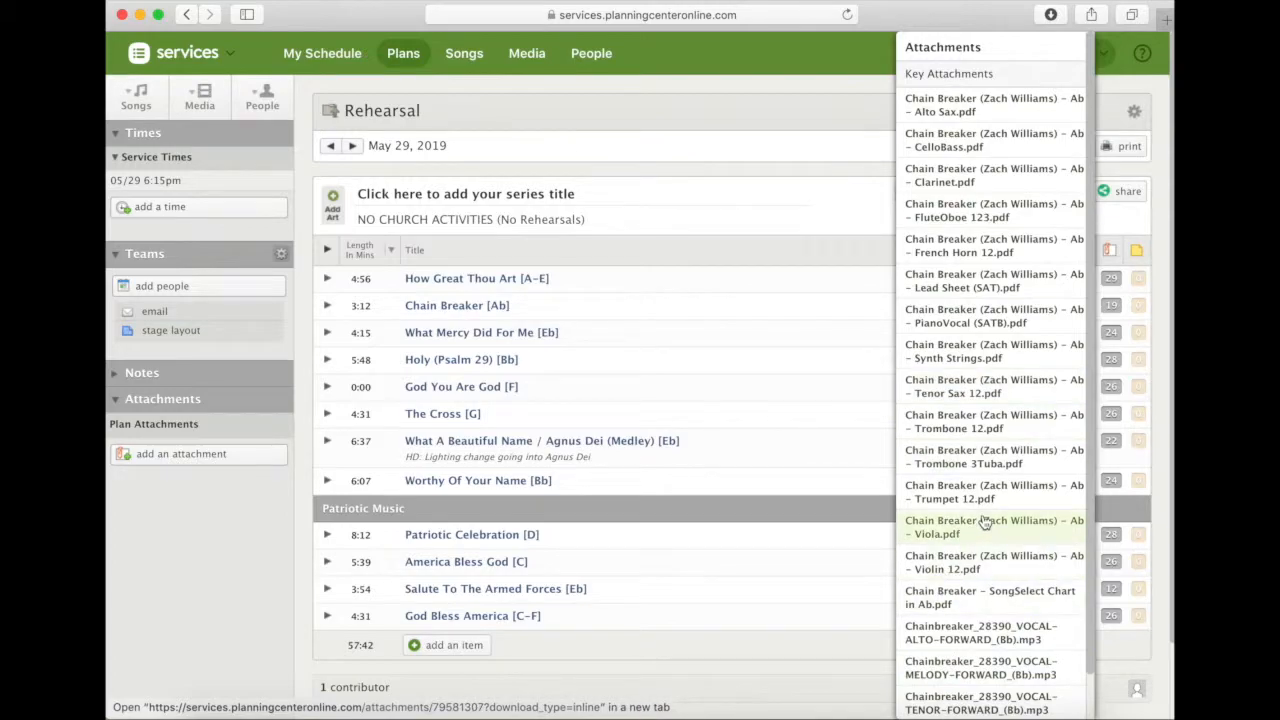
scroll(965, 612, "down", 1)
scroll(967, 613, "up", 1)
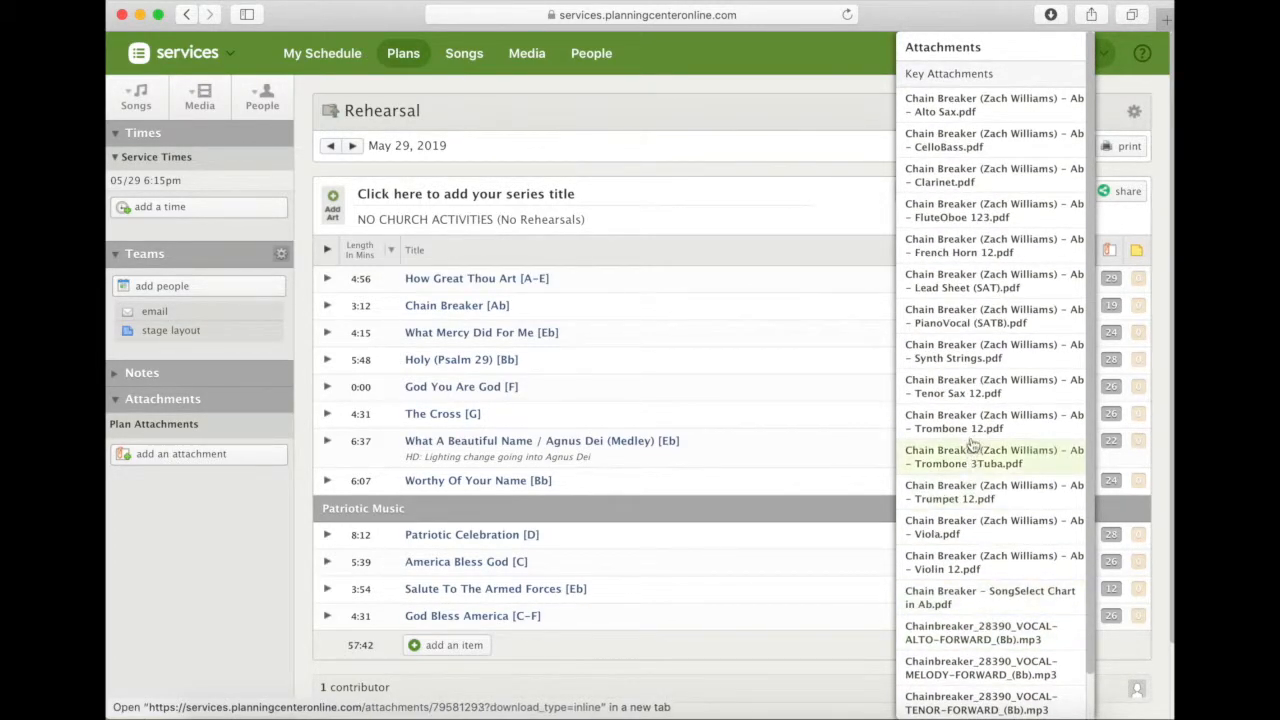
left_click(933, 320)
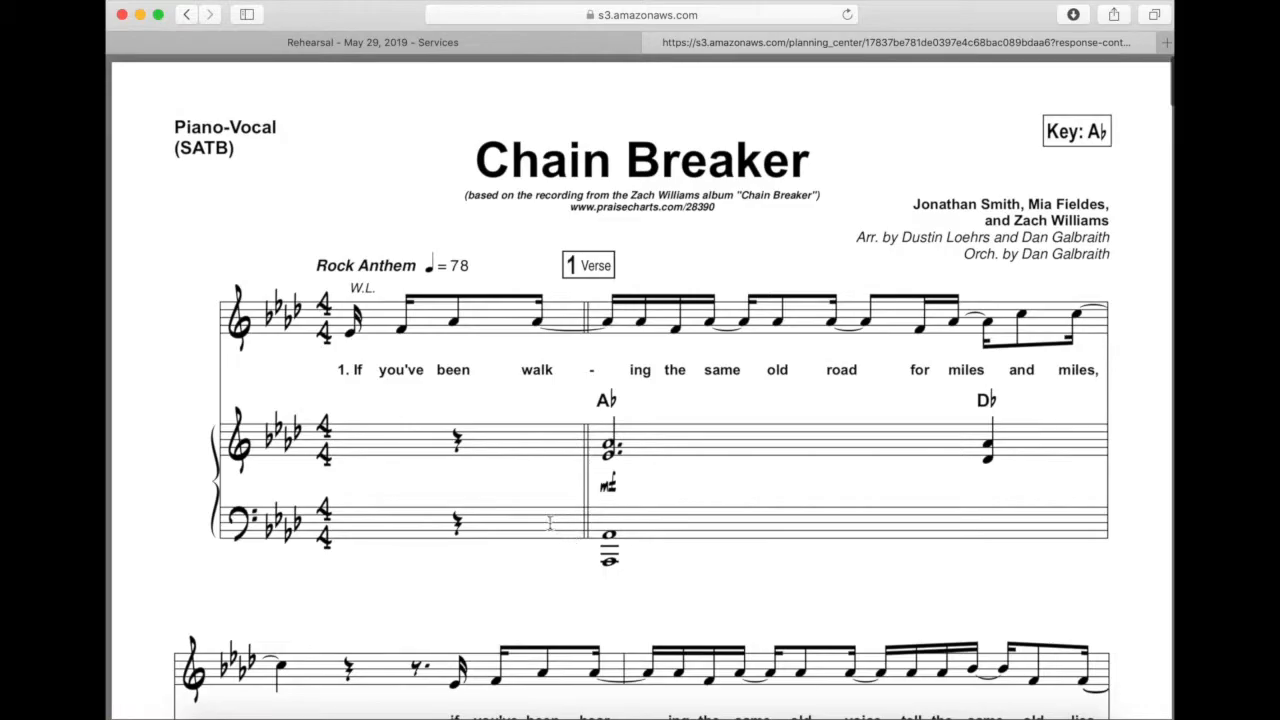
scroll(549, 523, "down", 15)
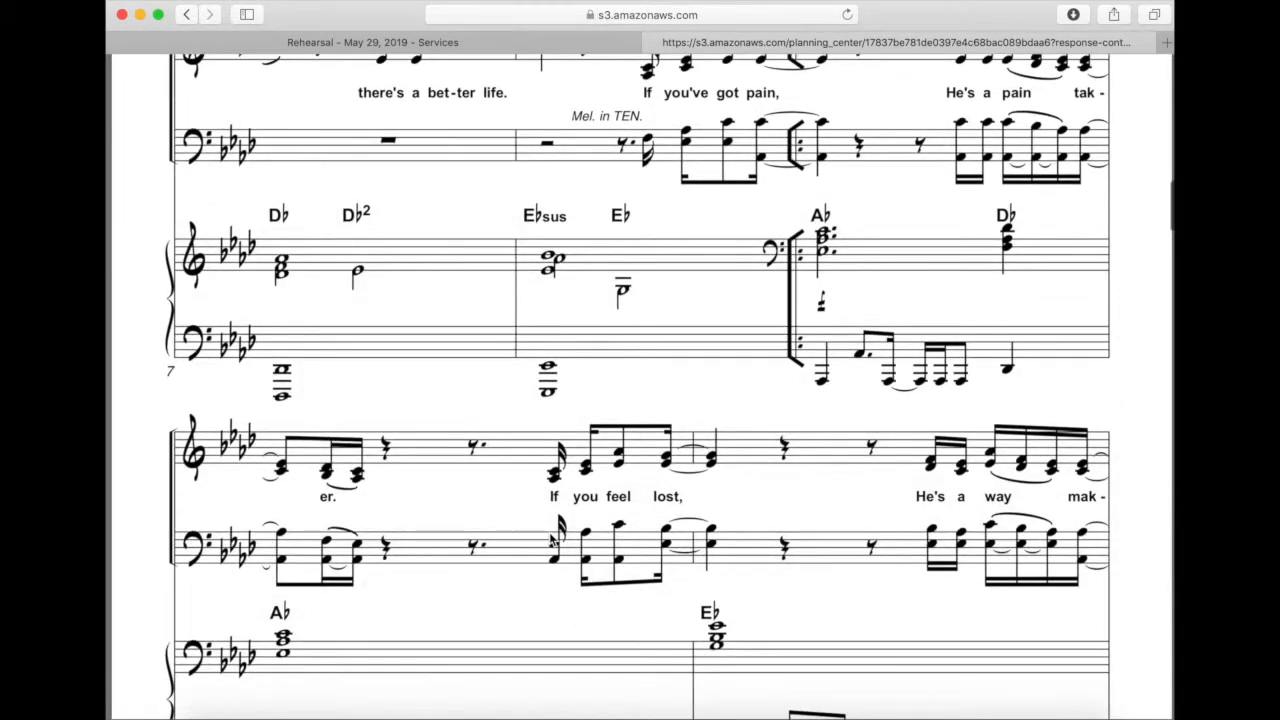
scroll(553, 540, "up", 15)
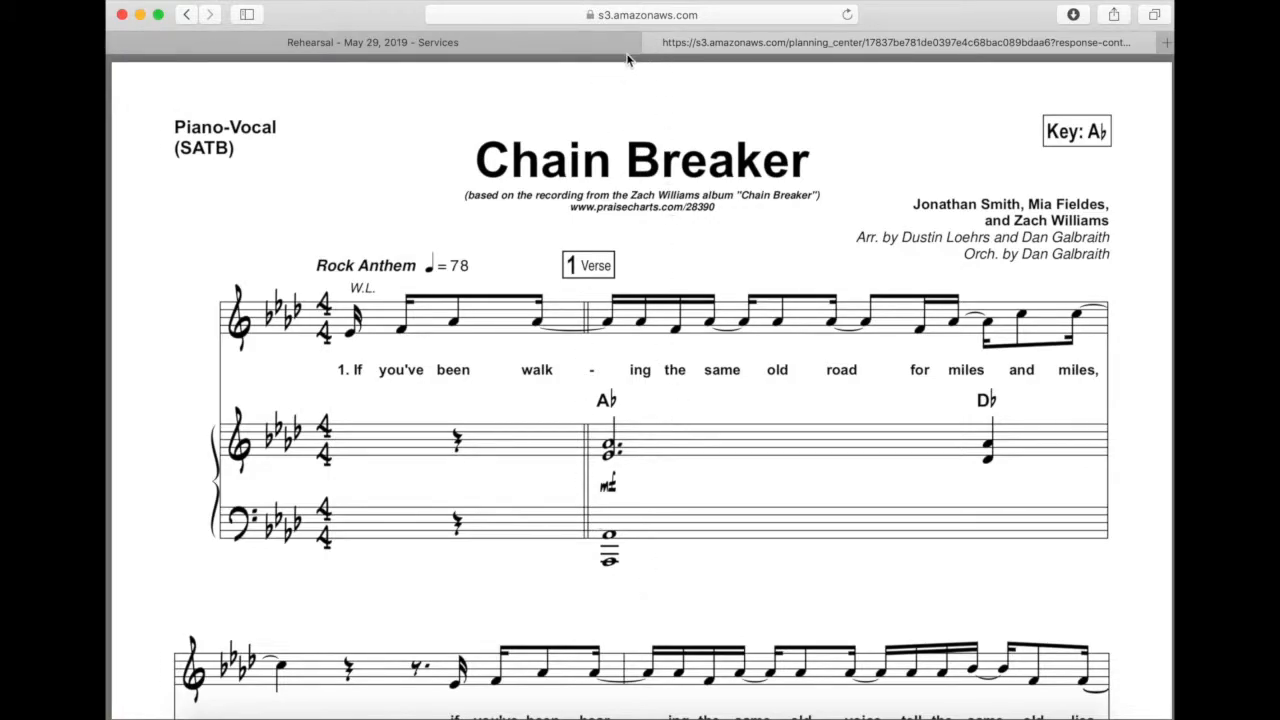
left_click(651, 43)
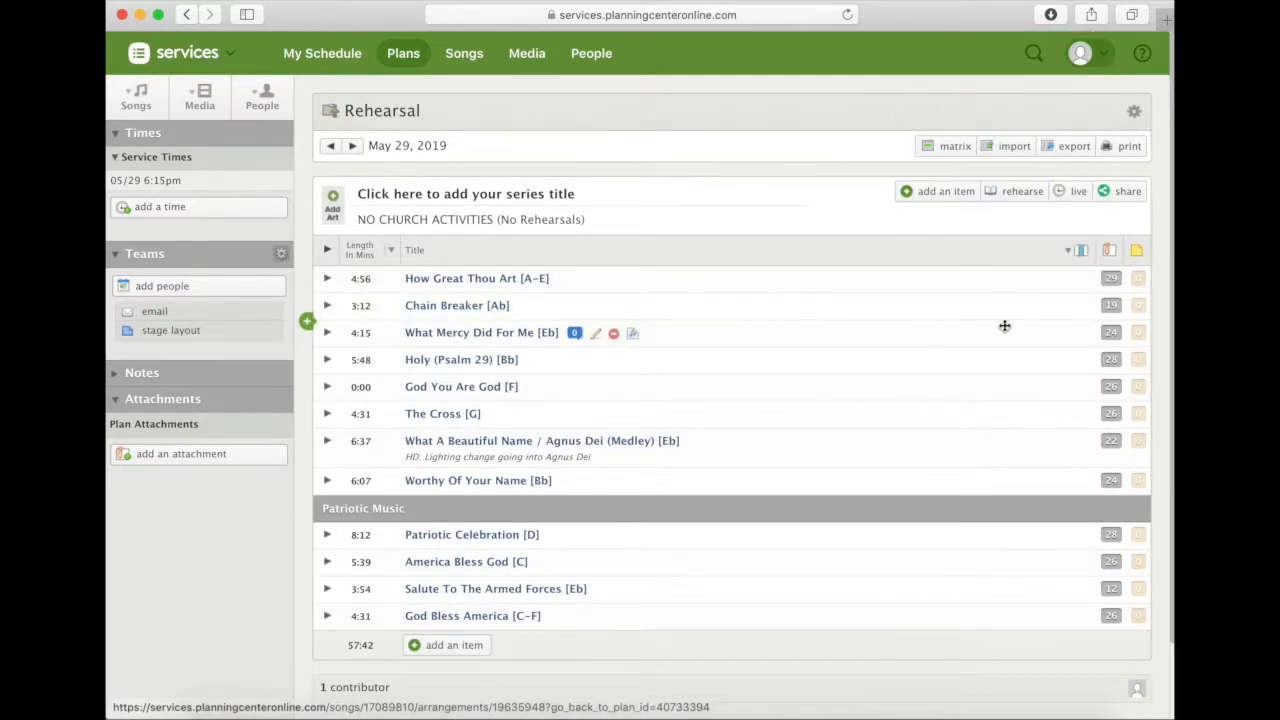
Play Chain Breaker's VOCAL-MELODY-FORWARD MP3 from its attachments, then dismiss the attachments list and pause playback.
mouse_move(1104, 311)
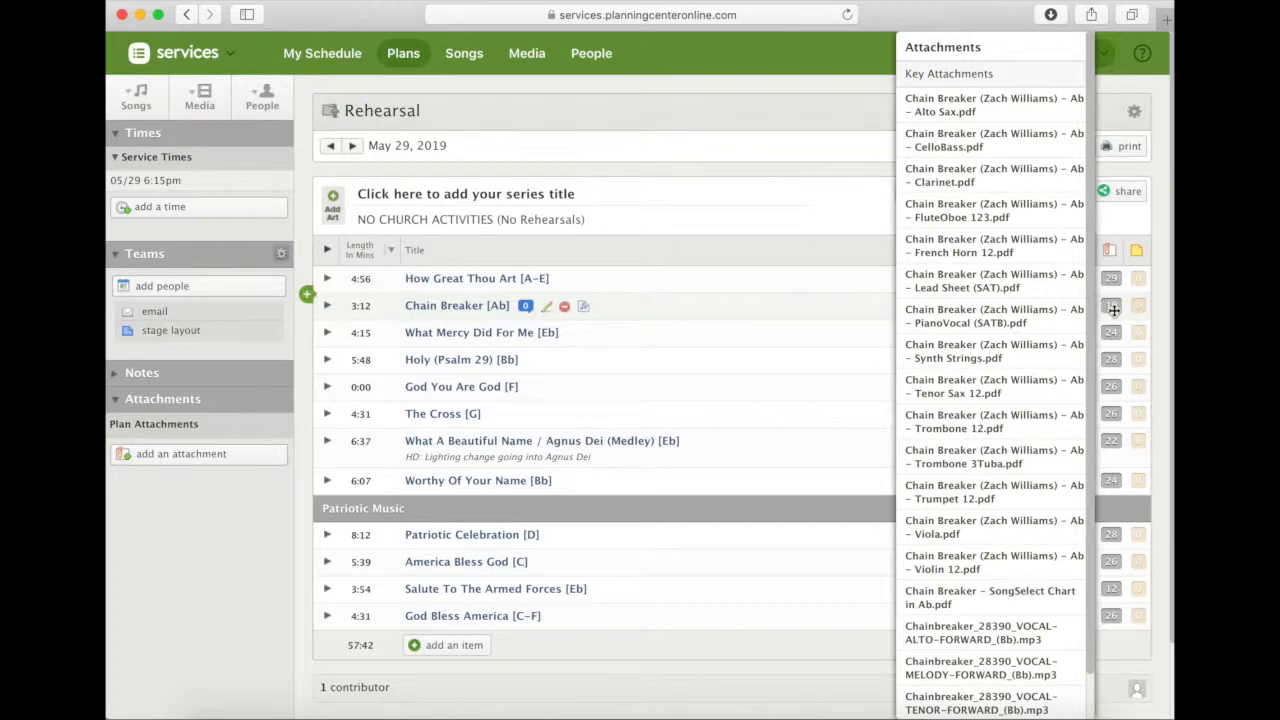
scroll(1042, 292, "up", 1)
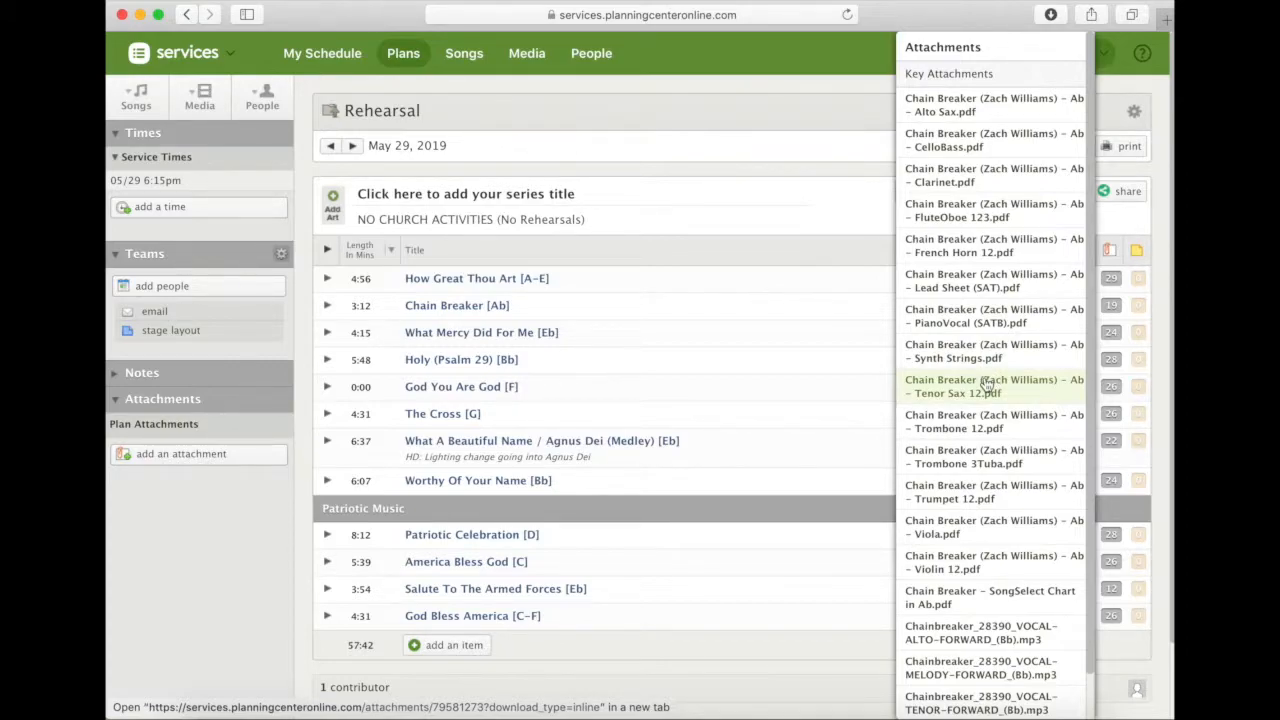
scroll(988, 385, "down", 2)
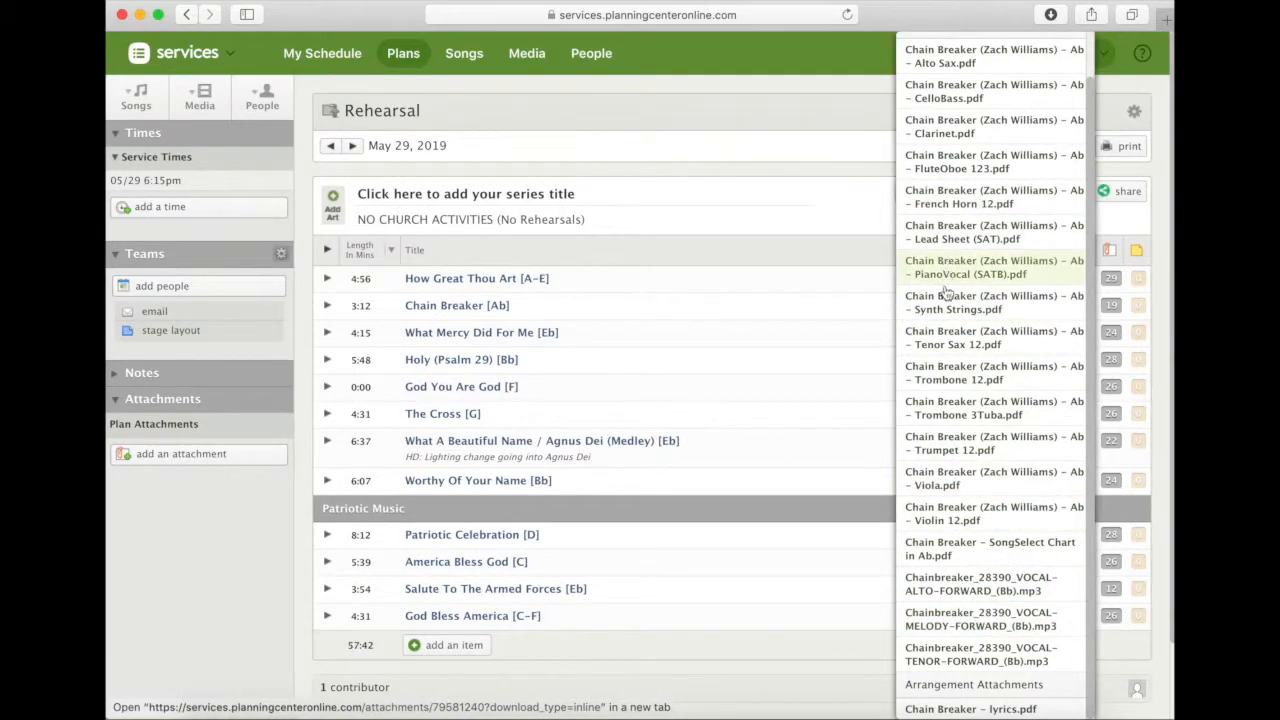
scroll(934, 380, "down", 2)
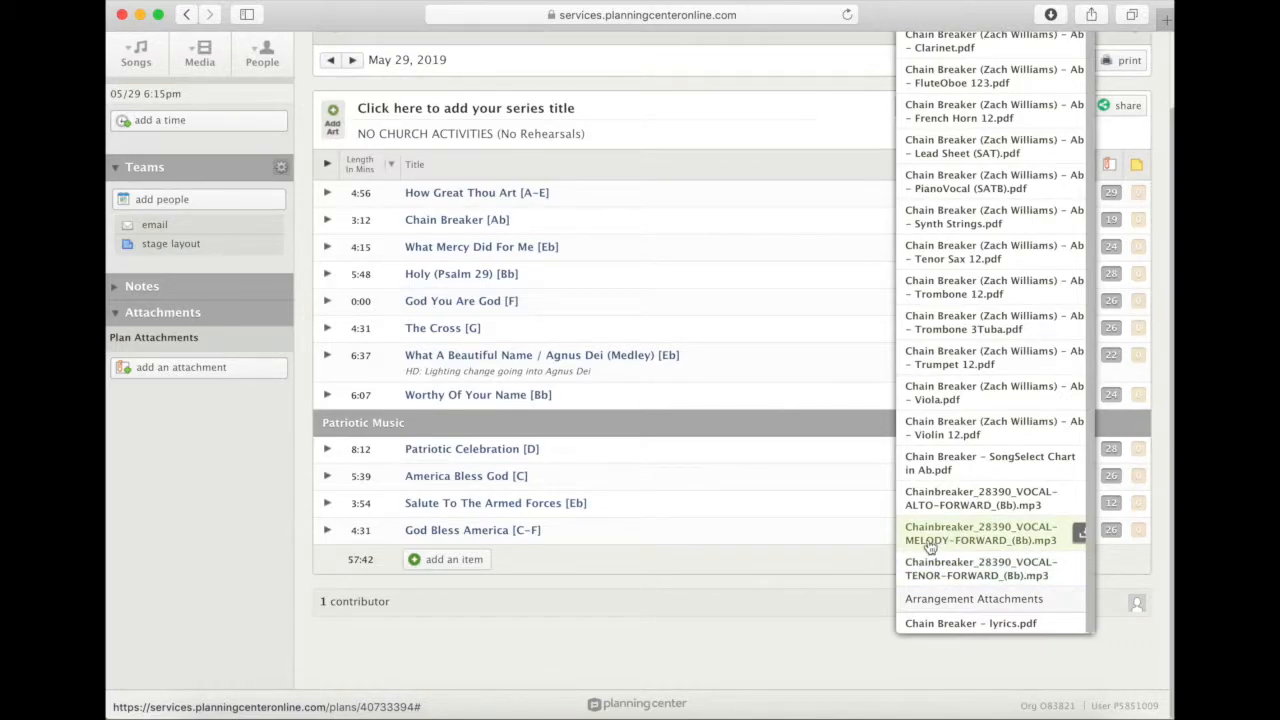
left_click(930, 547)
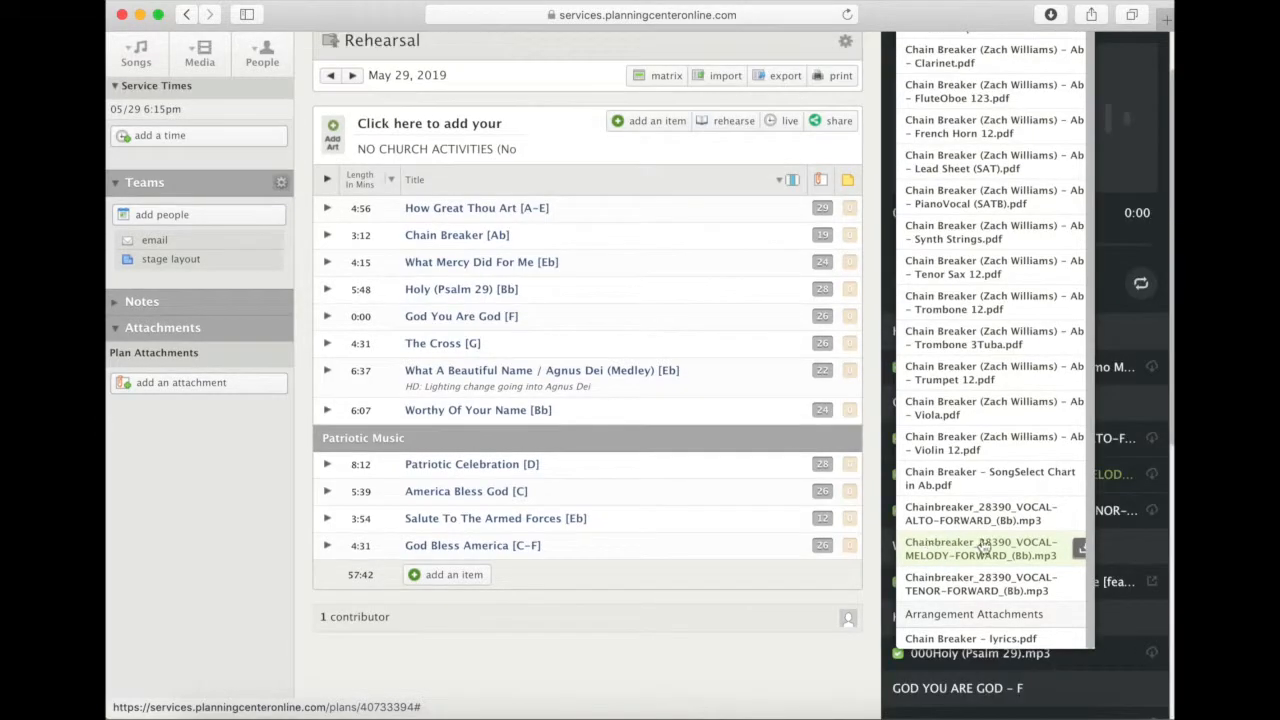
scroll(930, 588, "up", 2)
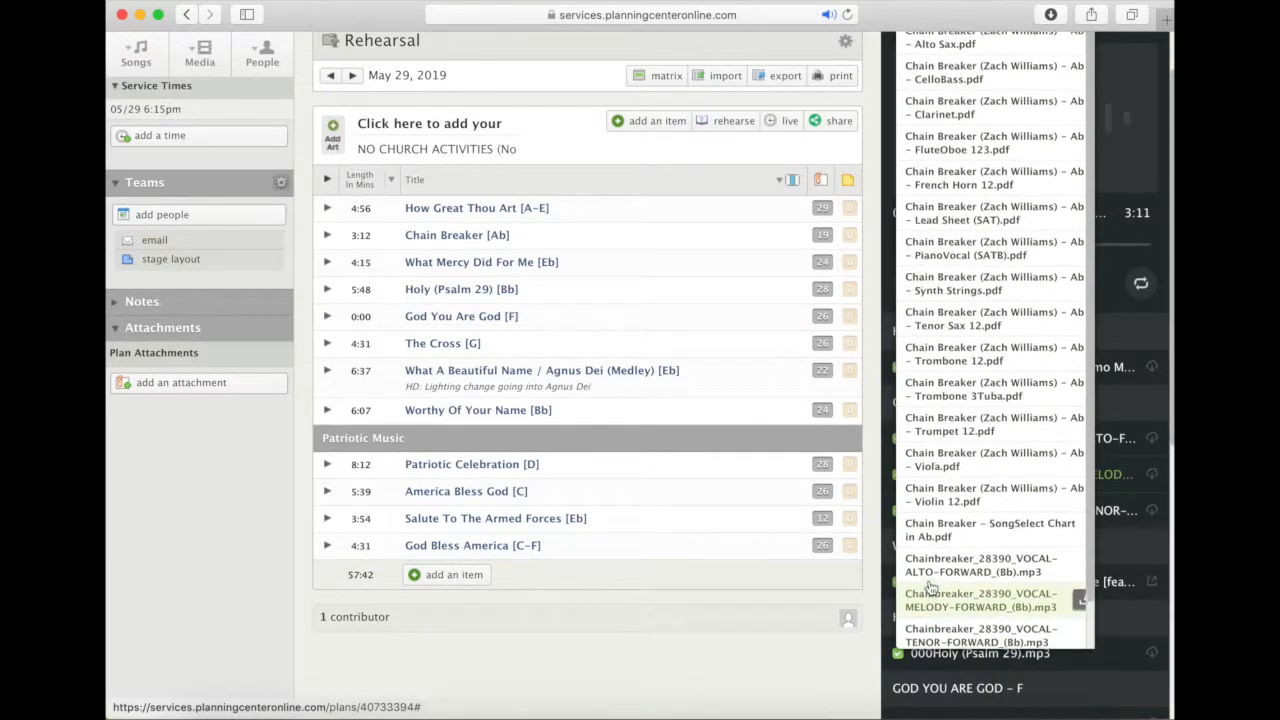
scroll(1143, 297, "up", 3)
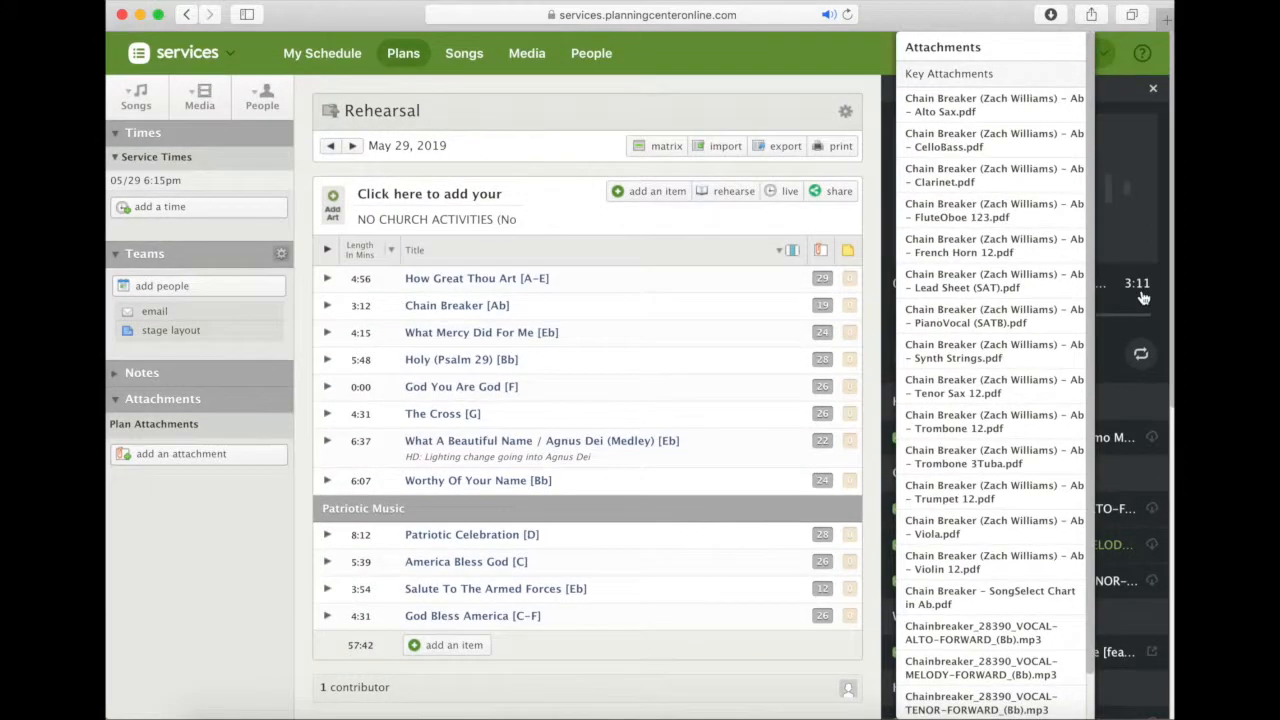
left_click(1120, 250)
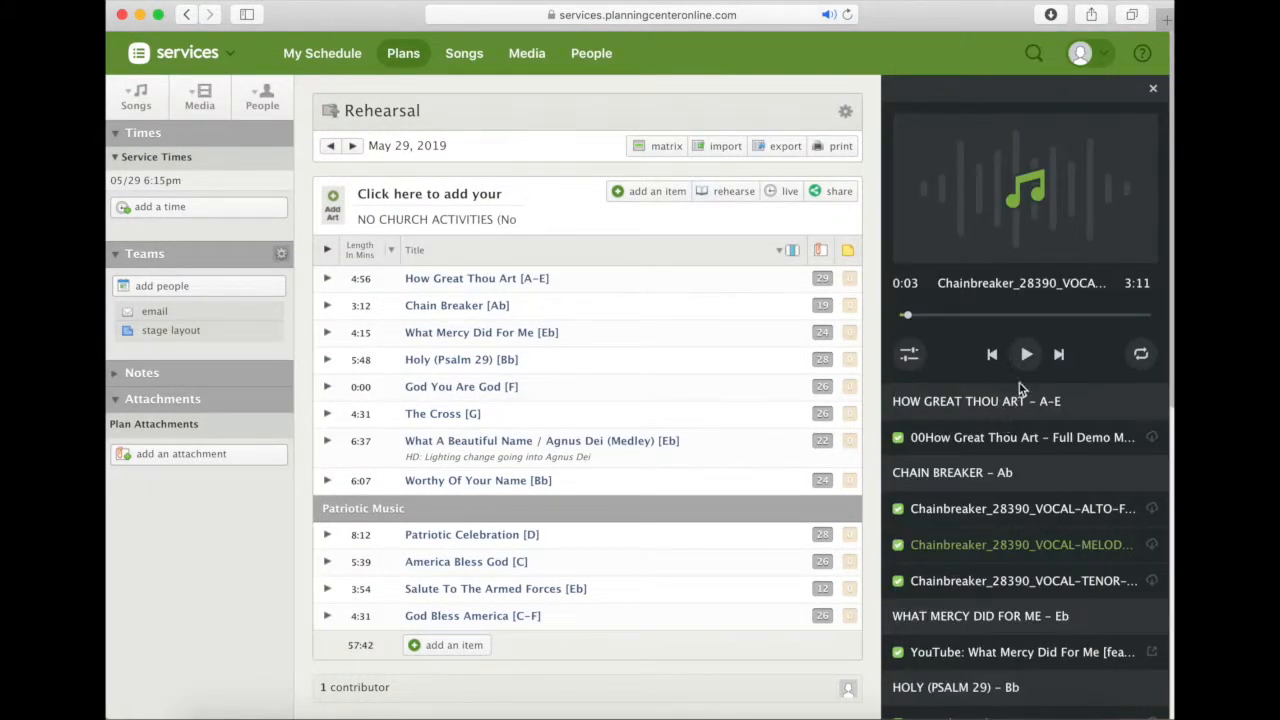
Look through the media player's track list for the recordings available under each rehearsal song.
scroll(975, 357, "down", 5)
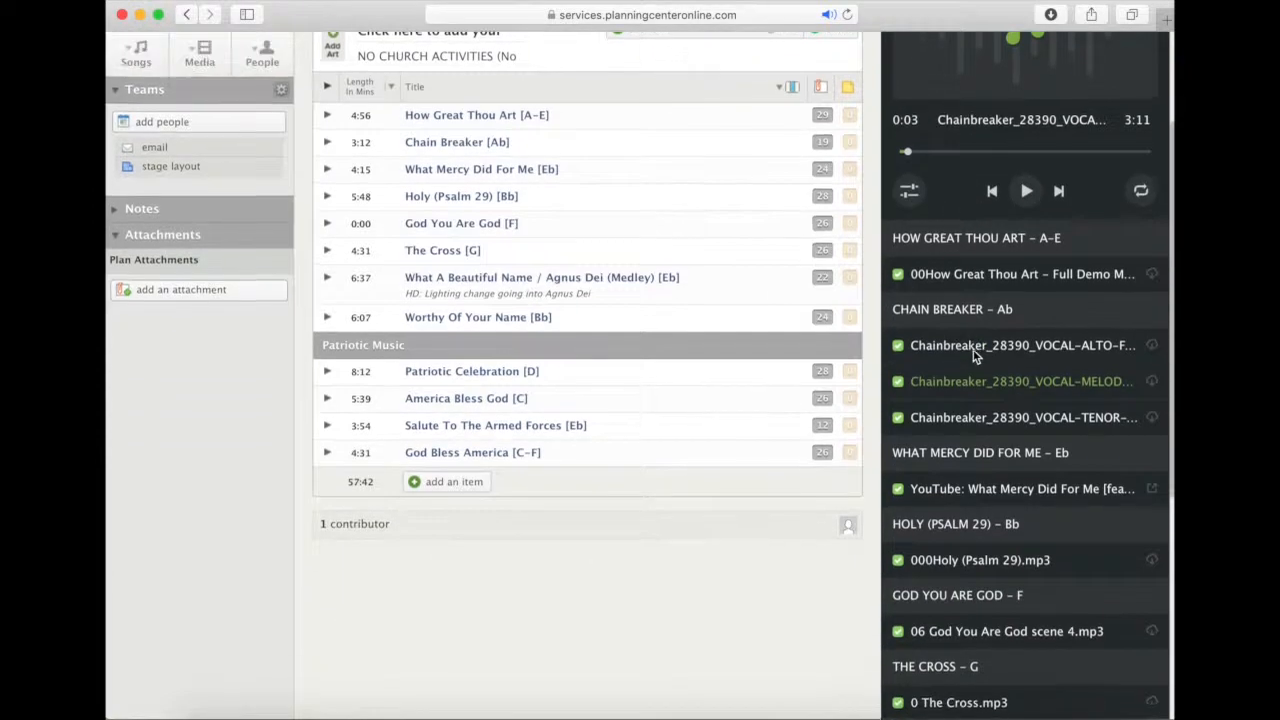
scroll(975, 360, "up", 3)
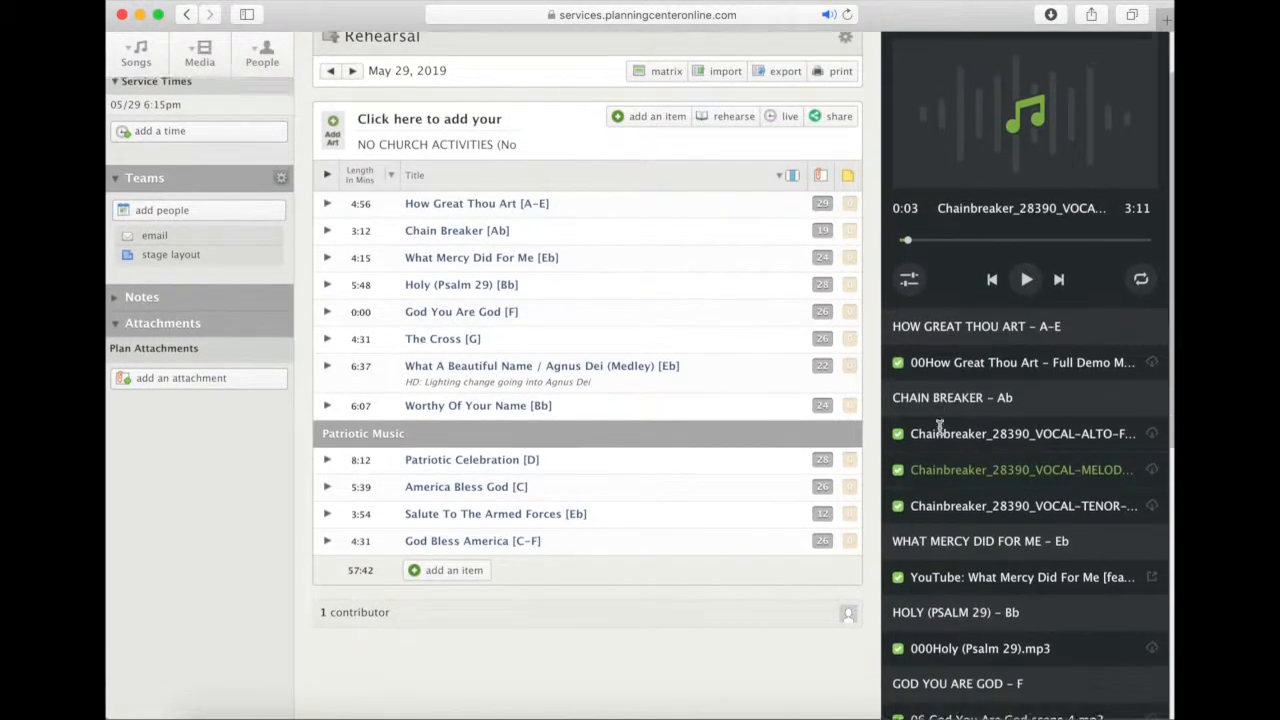
scroll(940, 428, "down", 15)
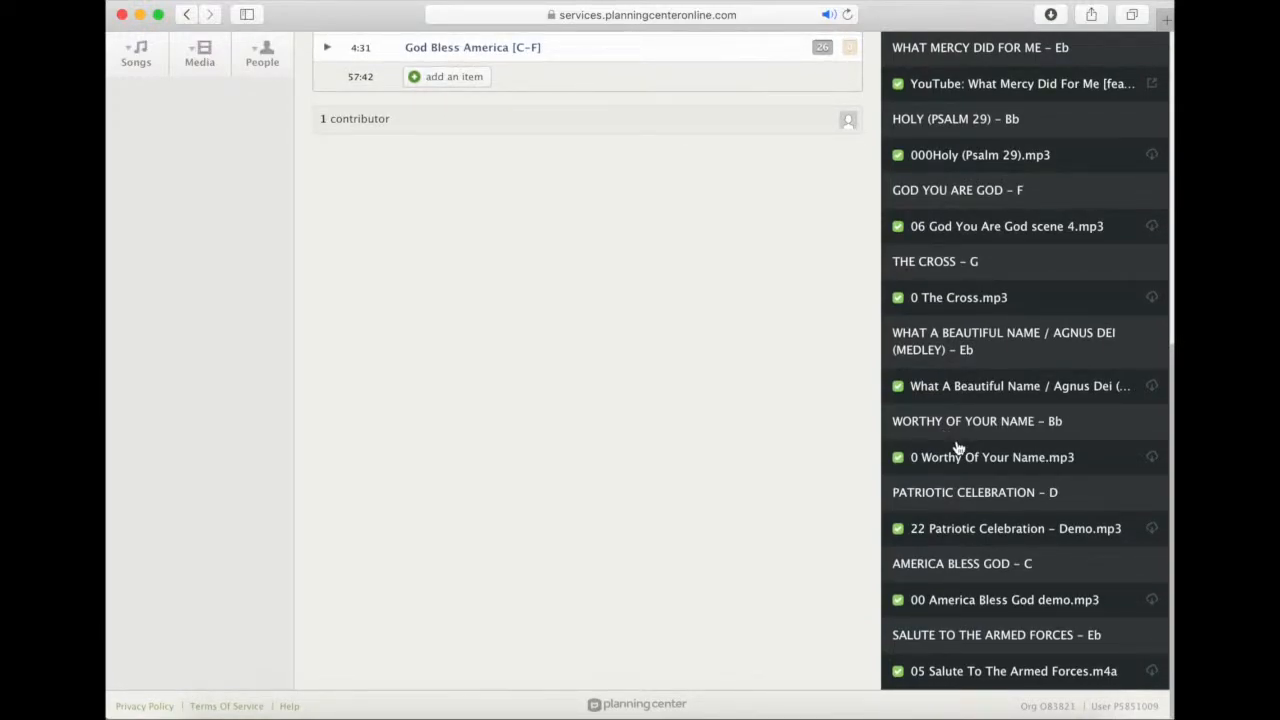
scroll(957, 447, "up", 13)
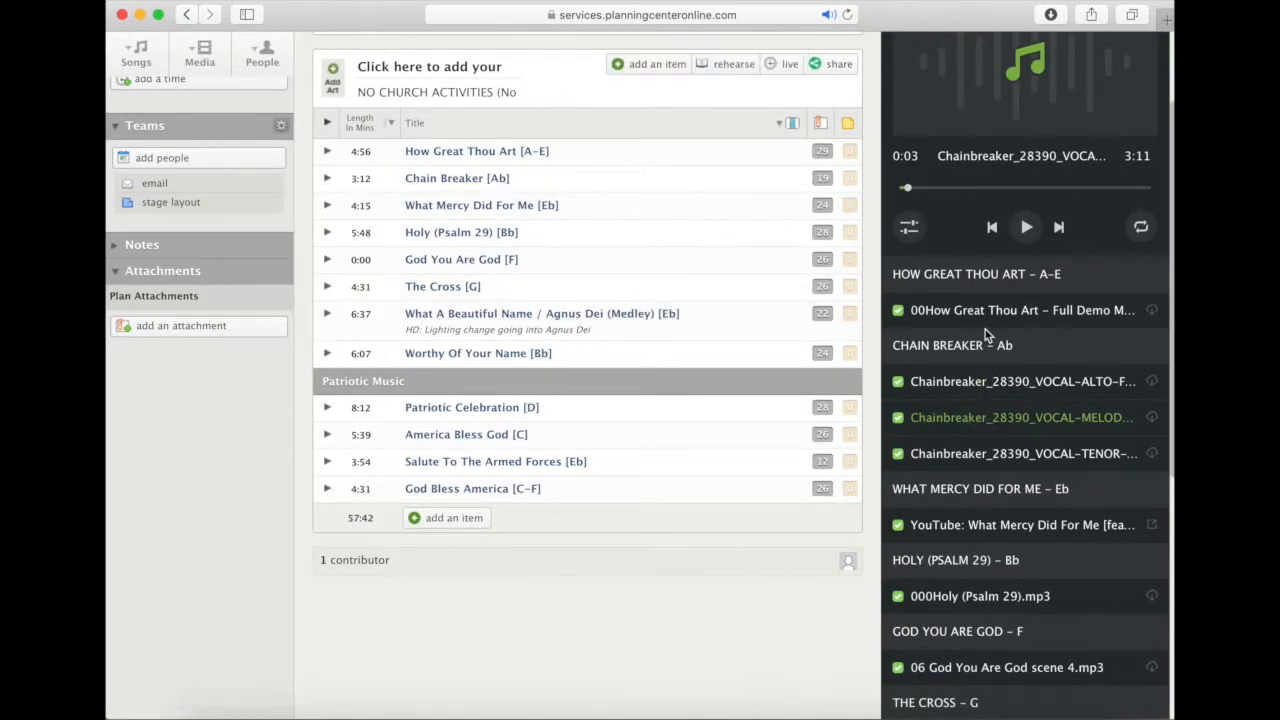
scroll(996, 596, "down", 3)
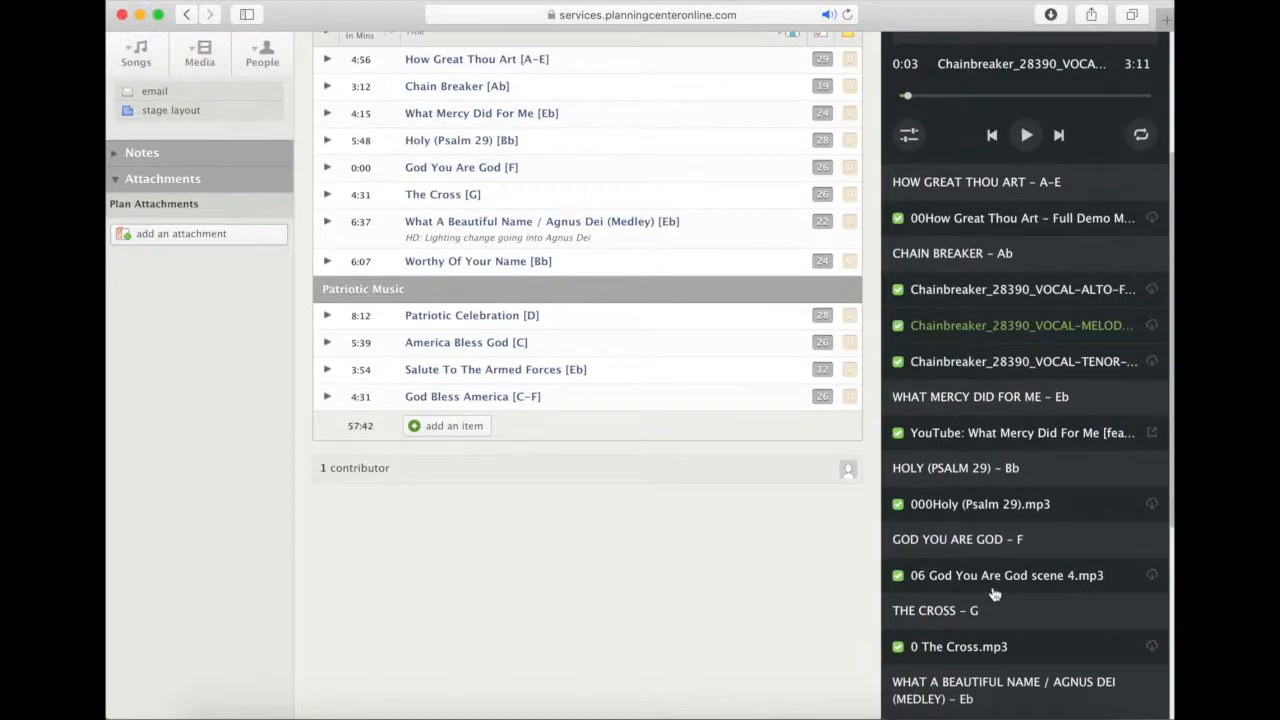
scroll(950, 450, "down", 5)
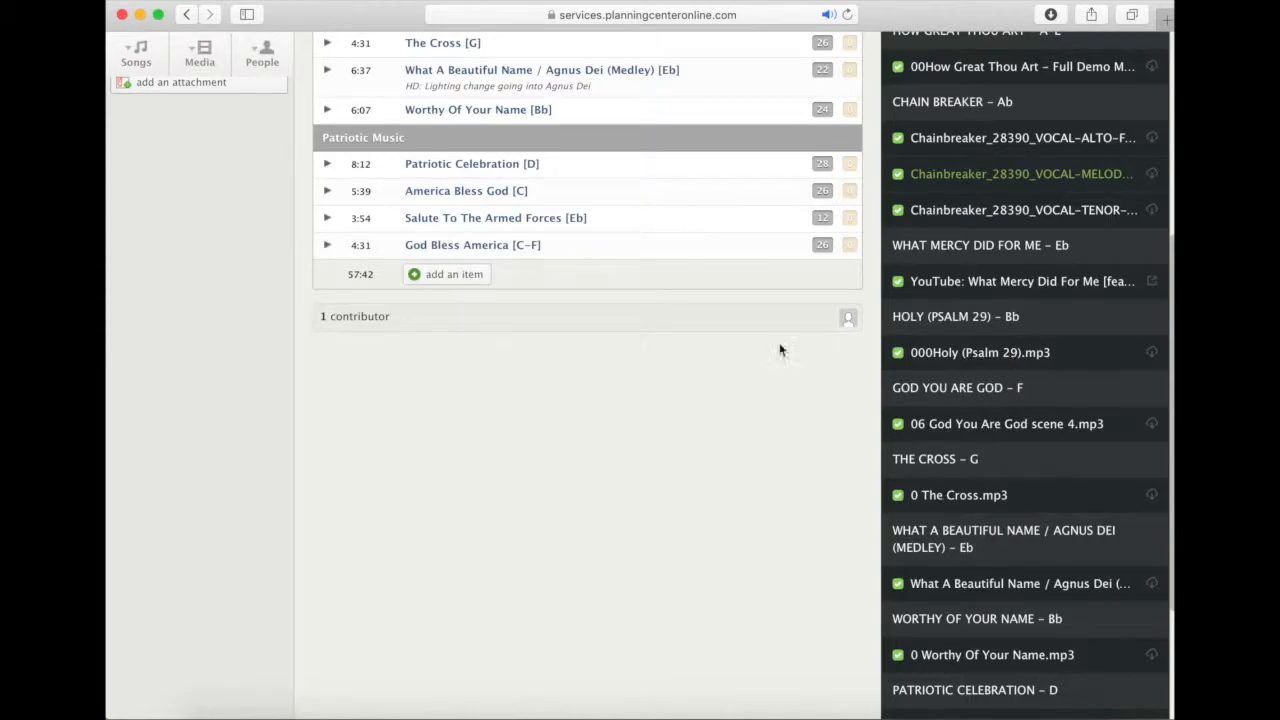
Compare the media player's tracks from How Great Thou Art through Worthy Of Your Name with the songs in the May 29 rehearsal plan.
scroll(781, 350, "up", 5)
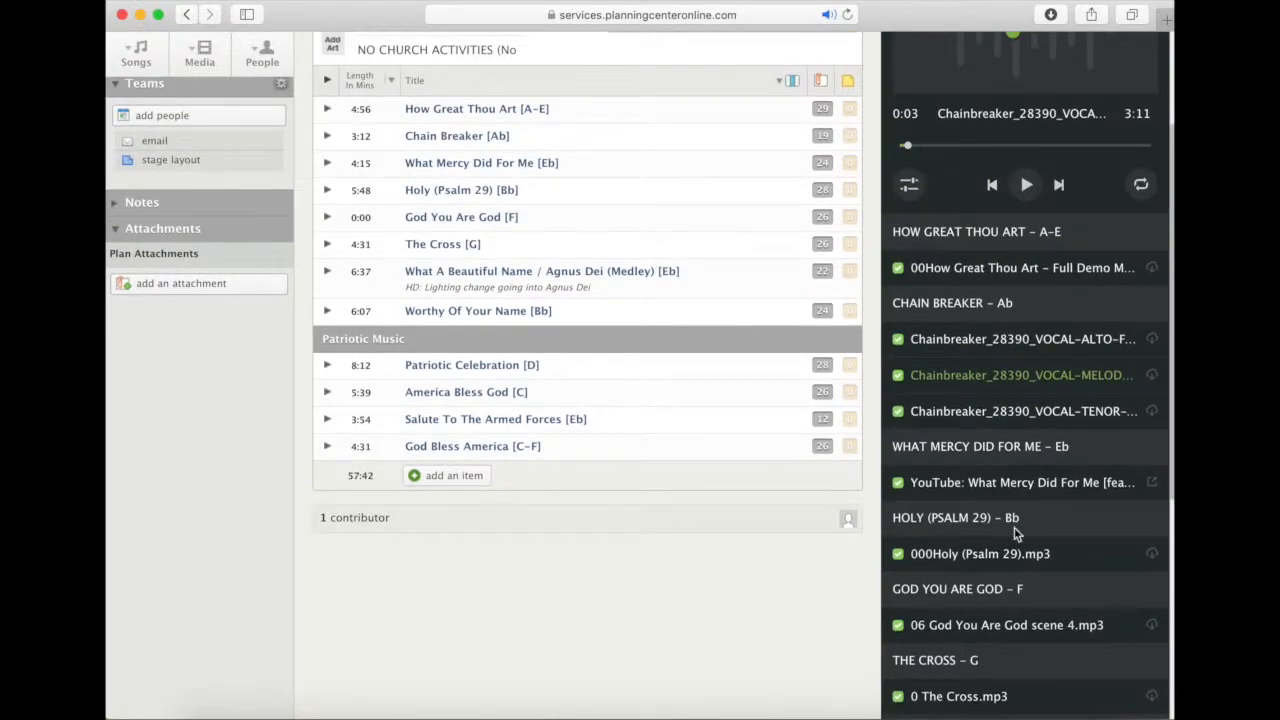
scroll(595, 245, "up", 1)
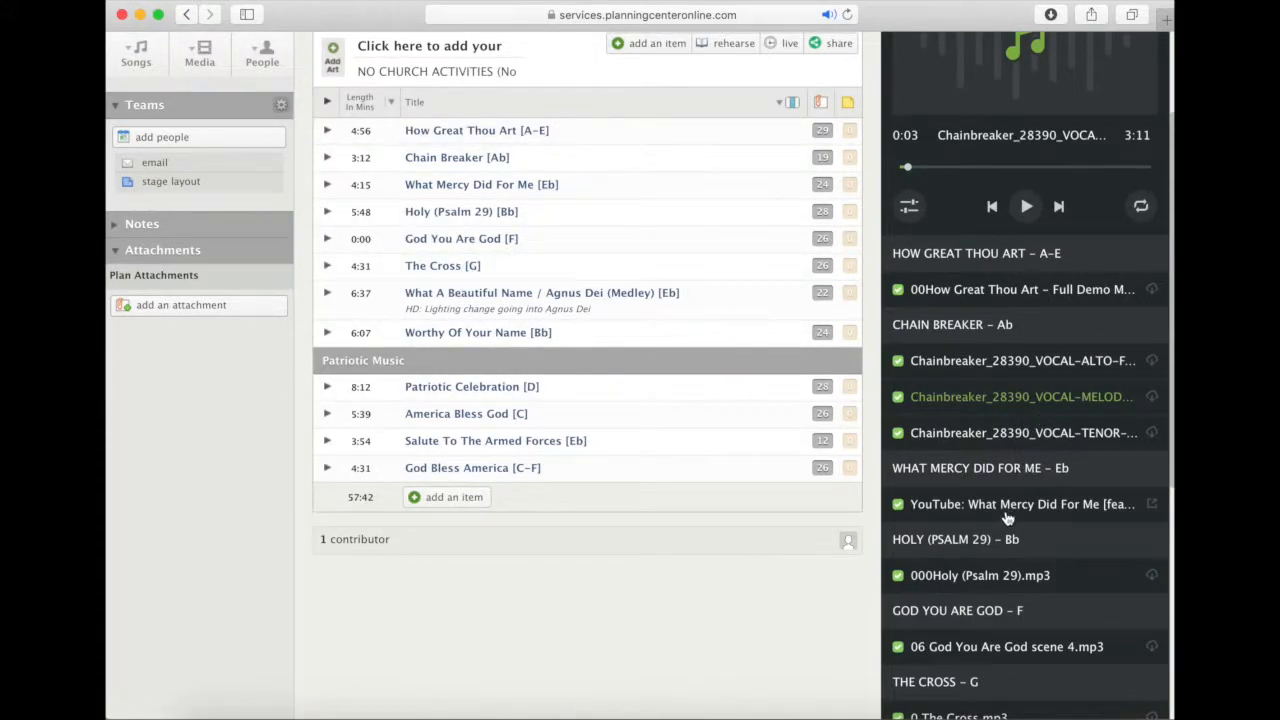
scroll(1008, 512, "down", 3)
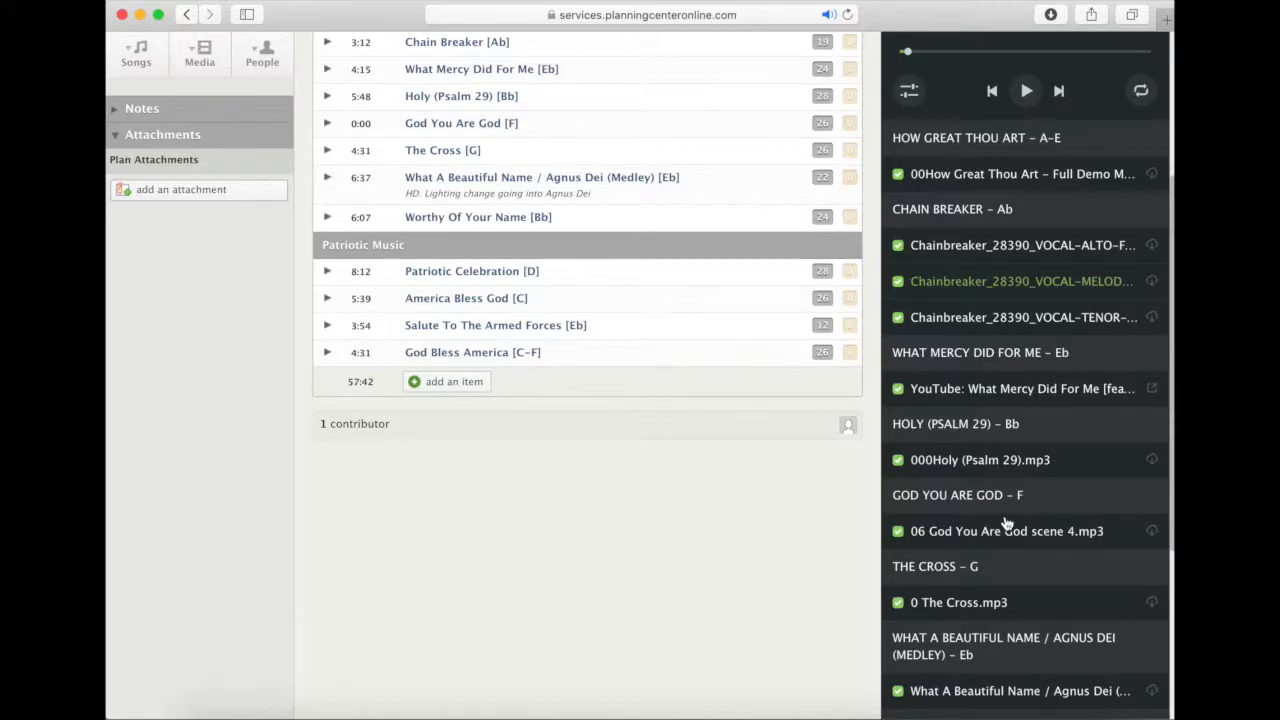
scroll(991, 546, "down", 3)
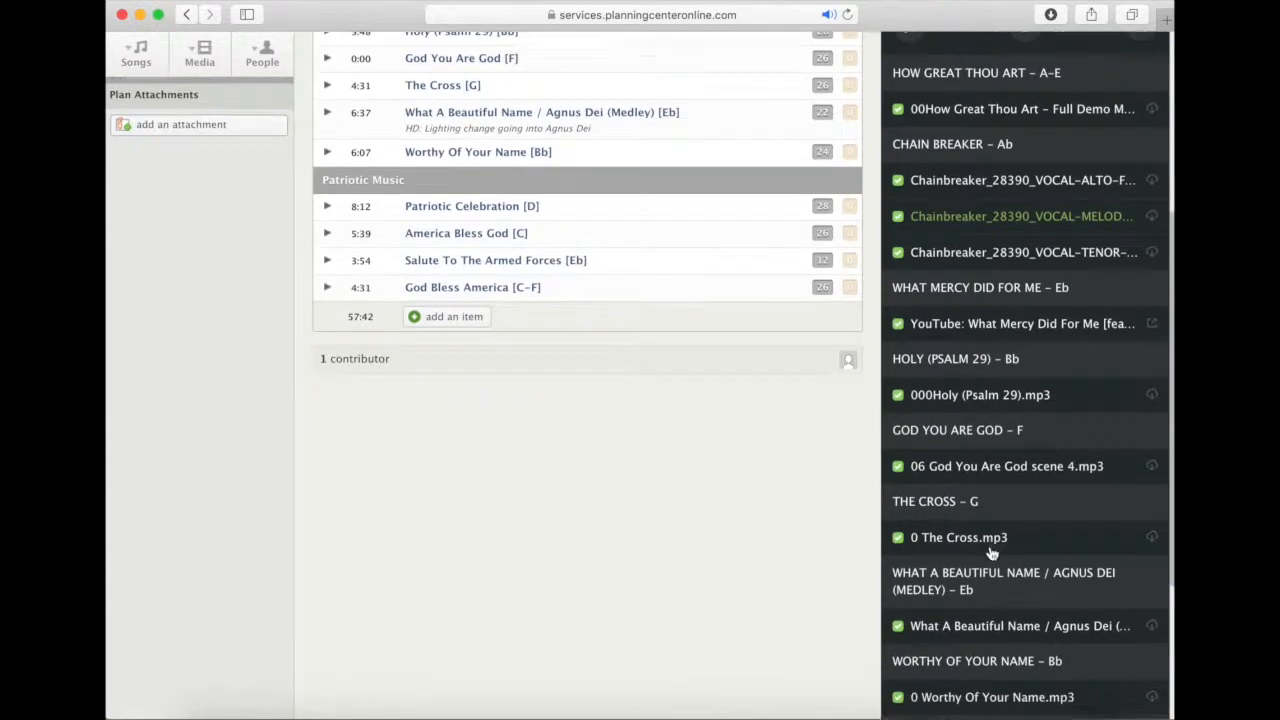
scroll(991, 547, "up", 2)
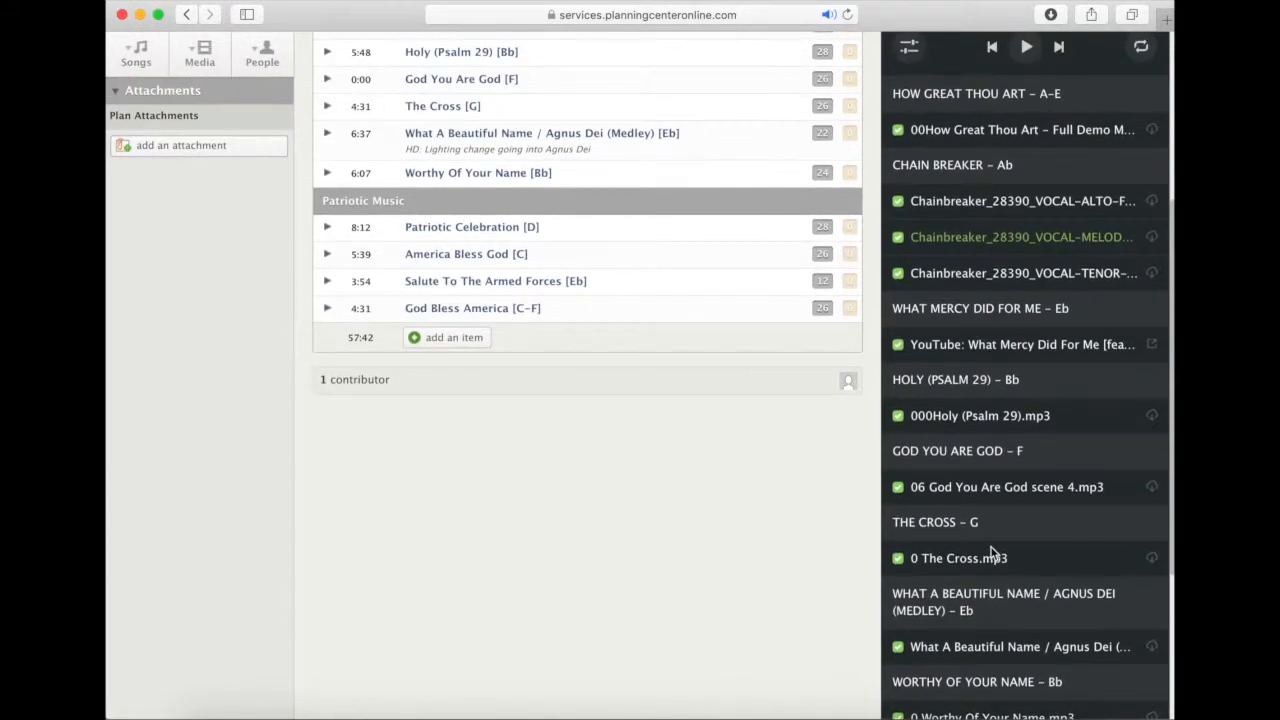
scroll(980, 405, "down", 4)
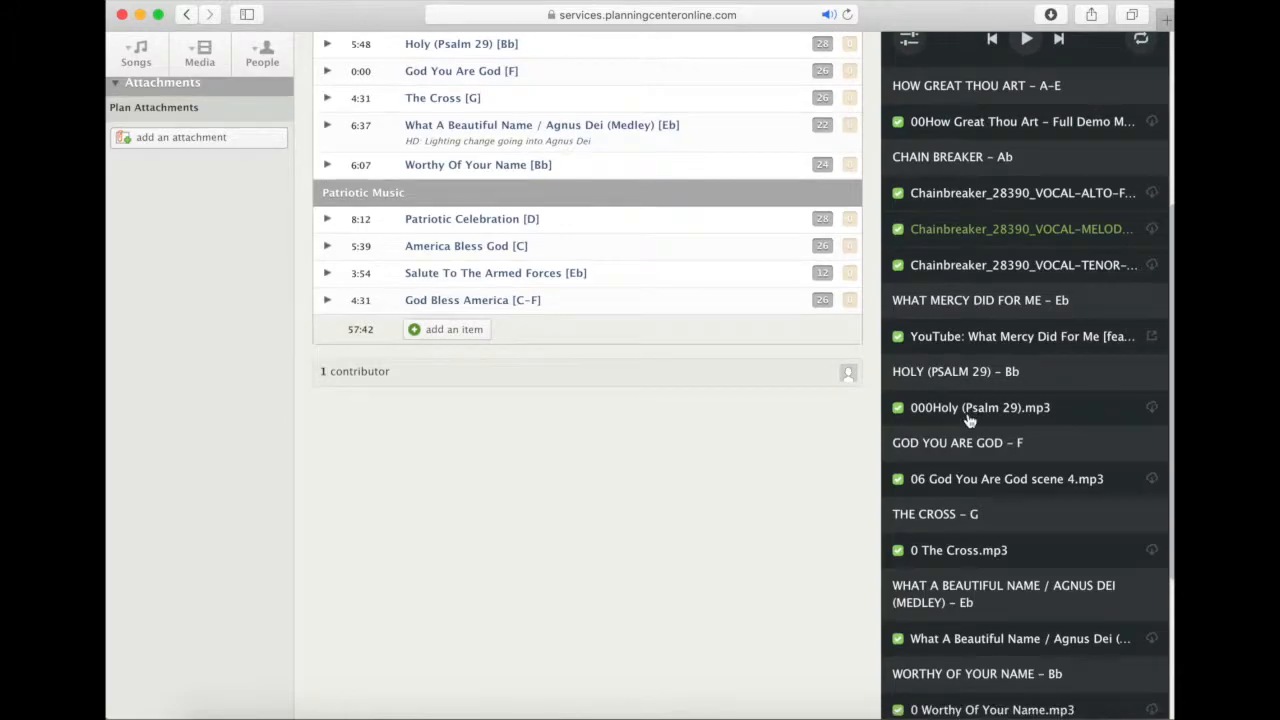
scroll(938, 160, "up", 12)
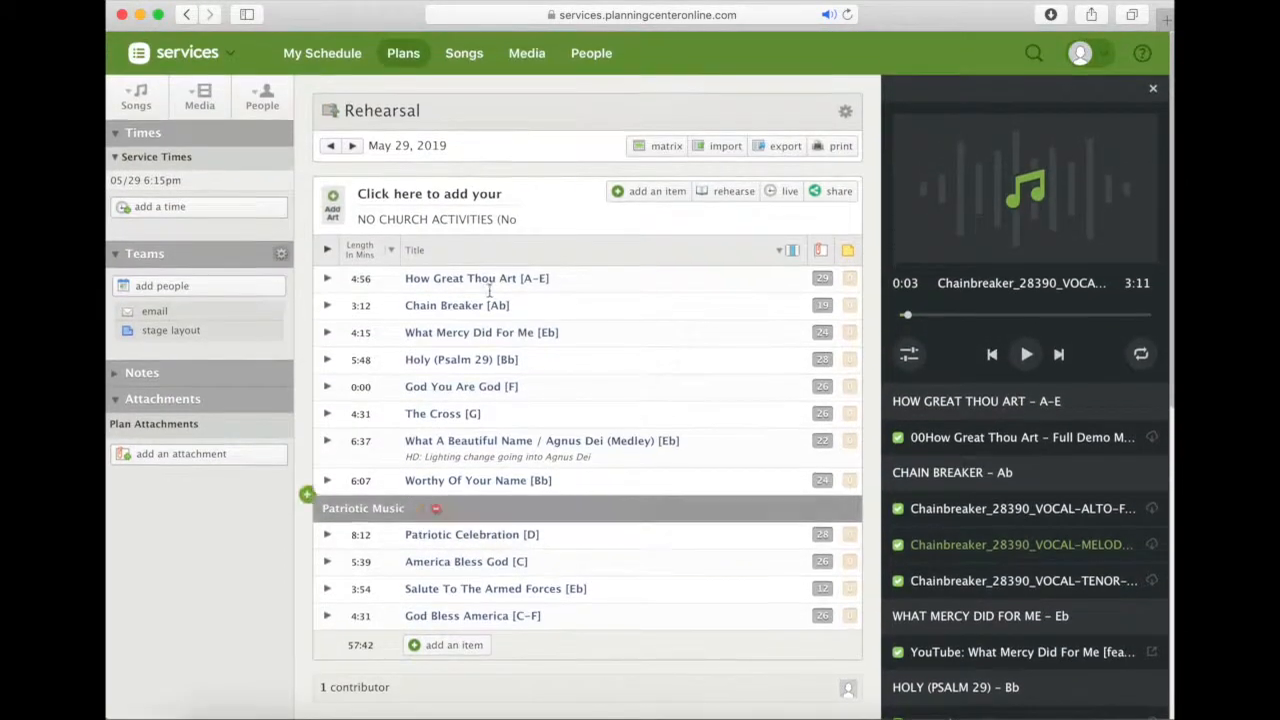
scroll(1067, 481, "down", 7)
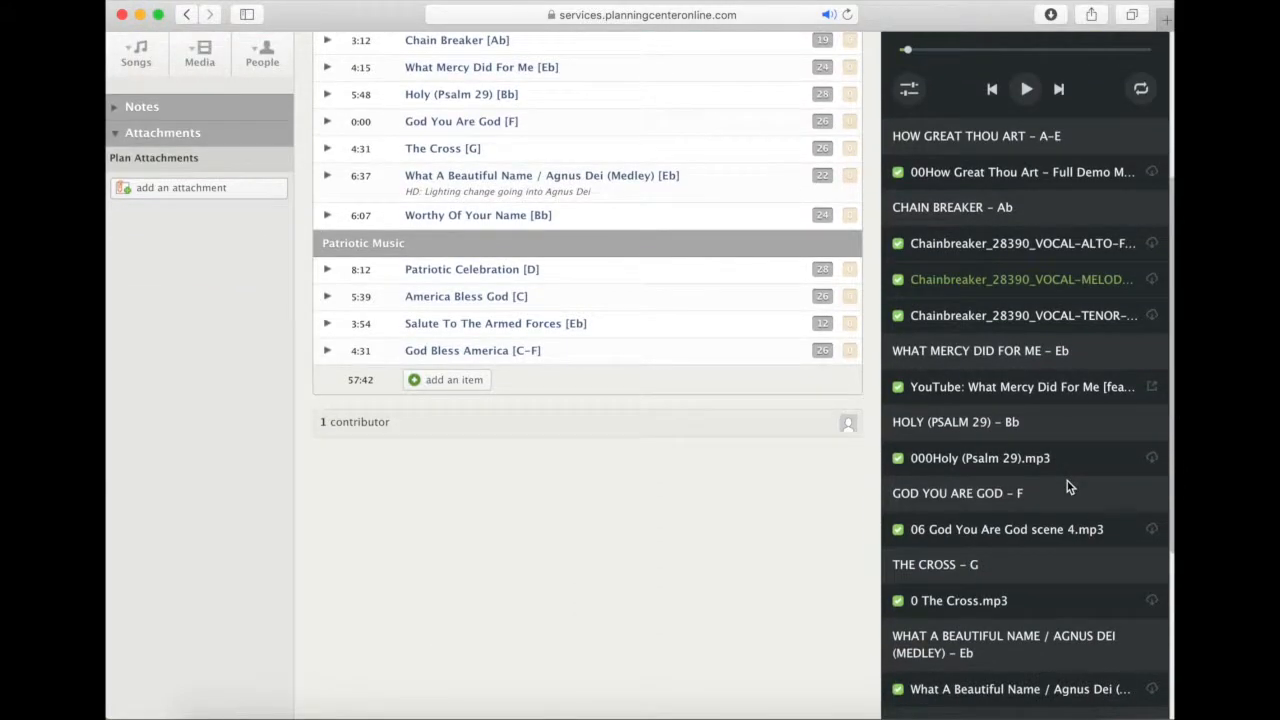
scroll(975, 578, "down", 3)
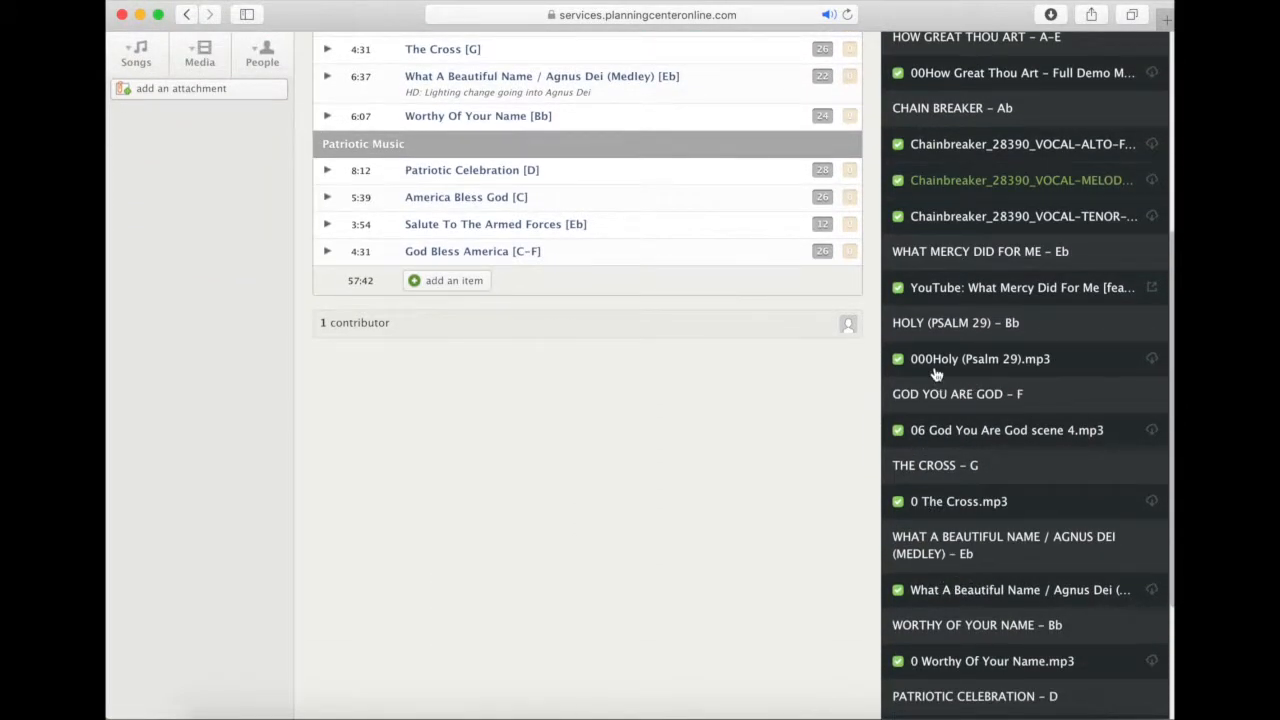
scroll(935, 373, "up", 1)
scroll(935, 373, "up", 1)
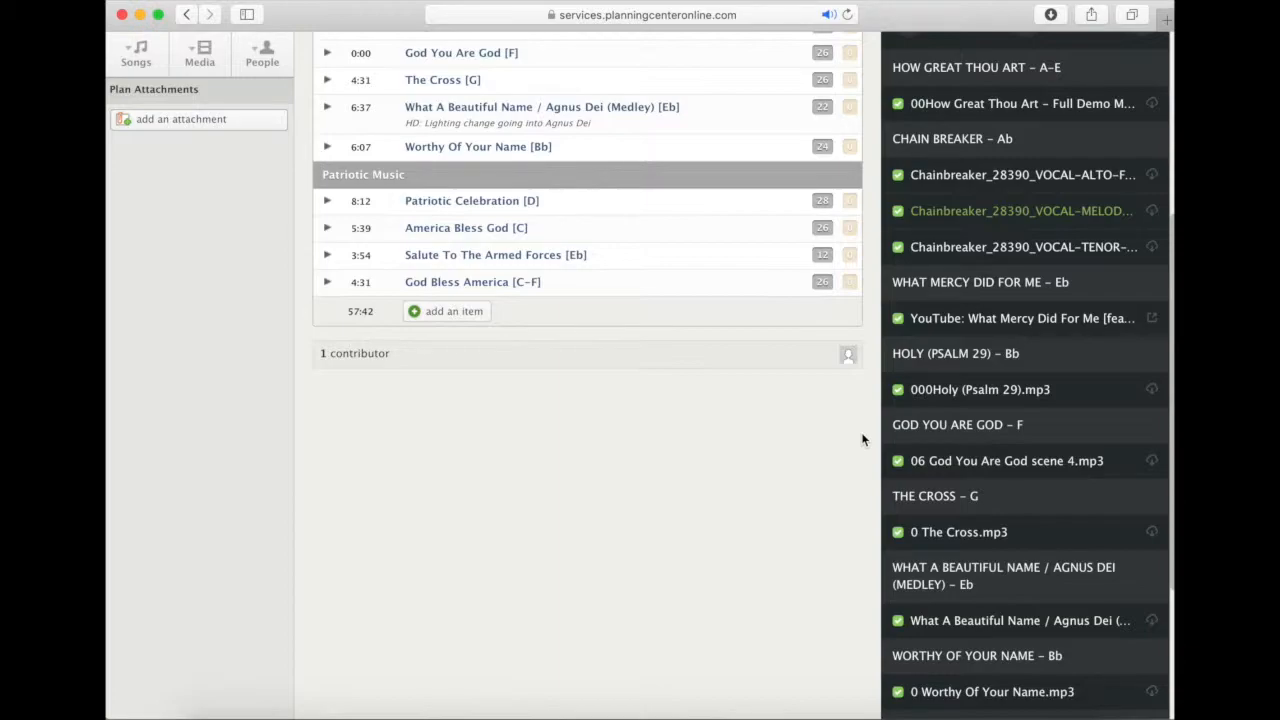
Play the YouTube recording of What Mercy Did For Me from the media player's track list.
scroll(860, 434, "up", 3)
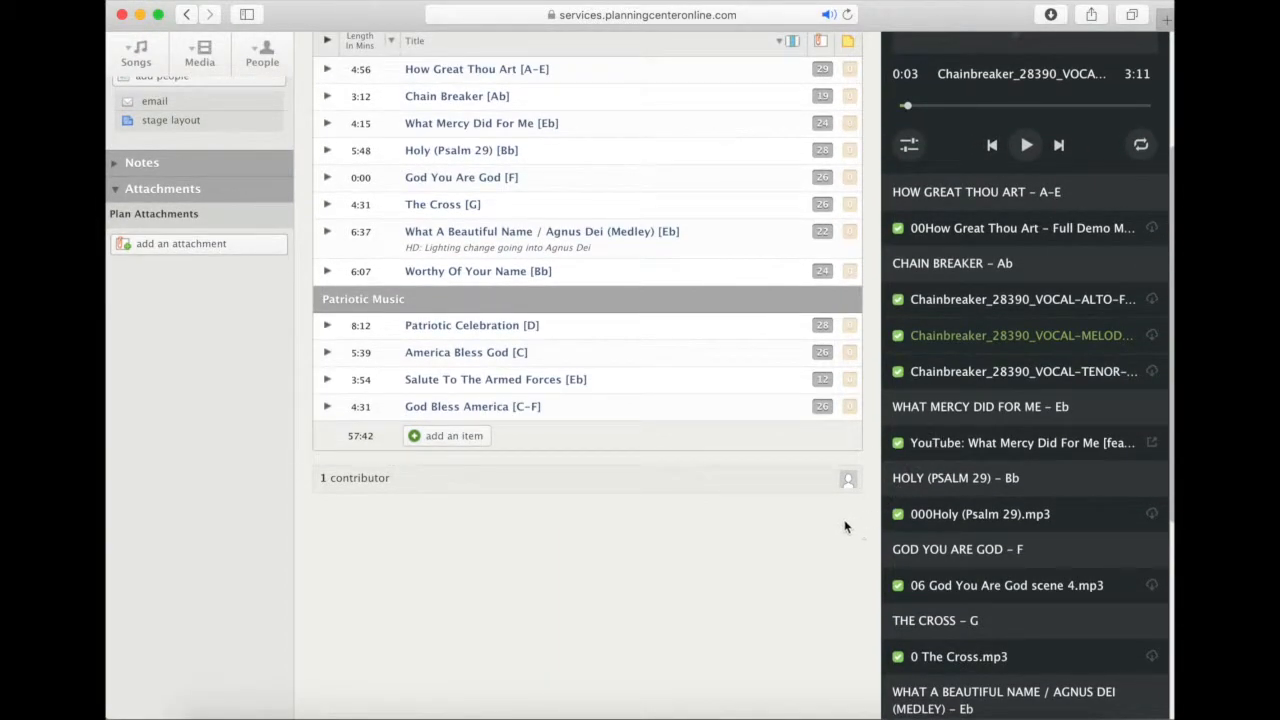
scroll(846, 522, "up", 1)
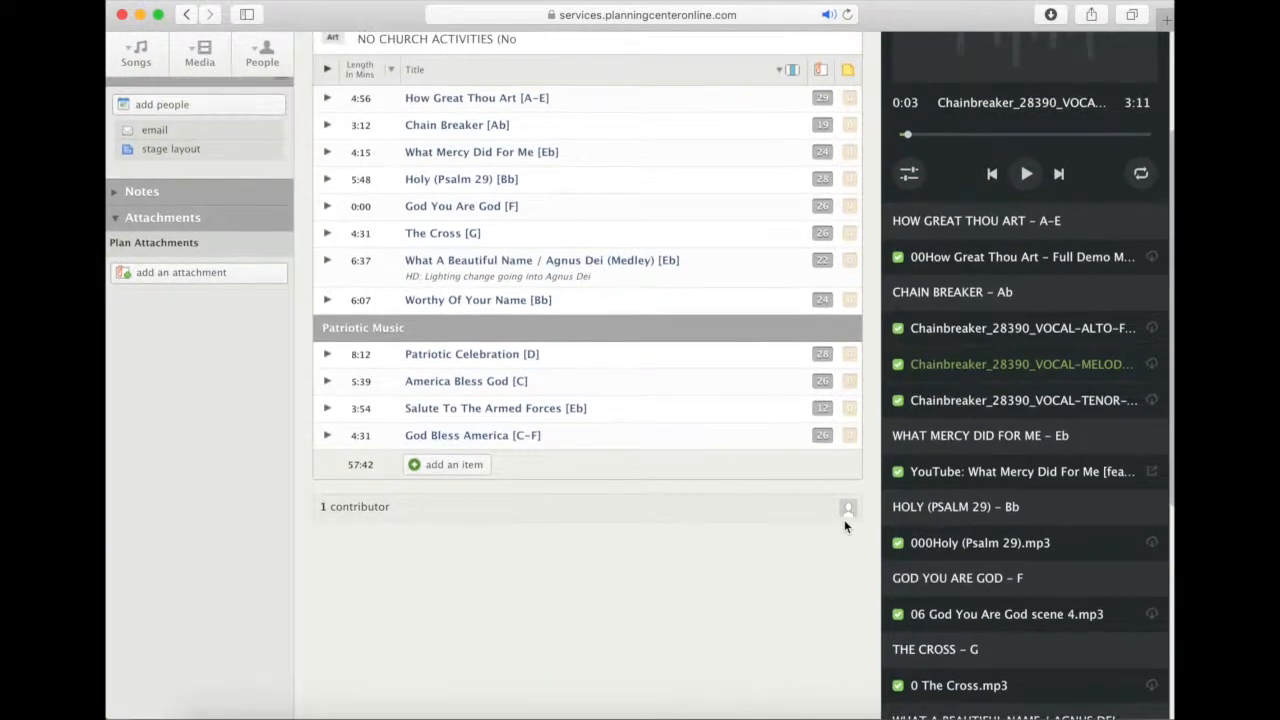
left_click(930, 474)
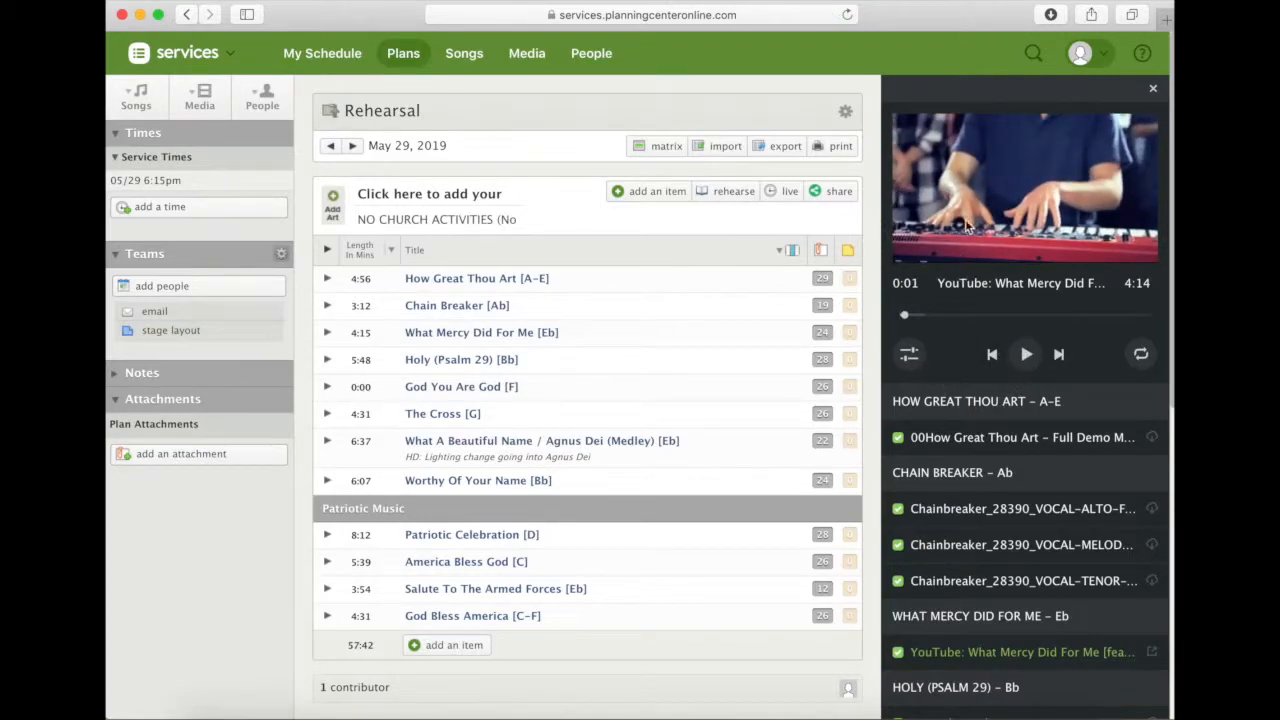
Review the remaining recordings in the media player and the plan's song list, including the Patriotic Music section.
scroll(945, 408, "down", 2)
scroll(944, 408, "down", 1)
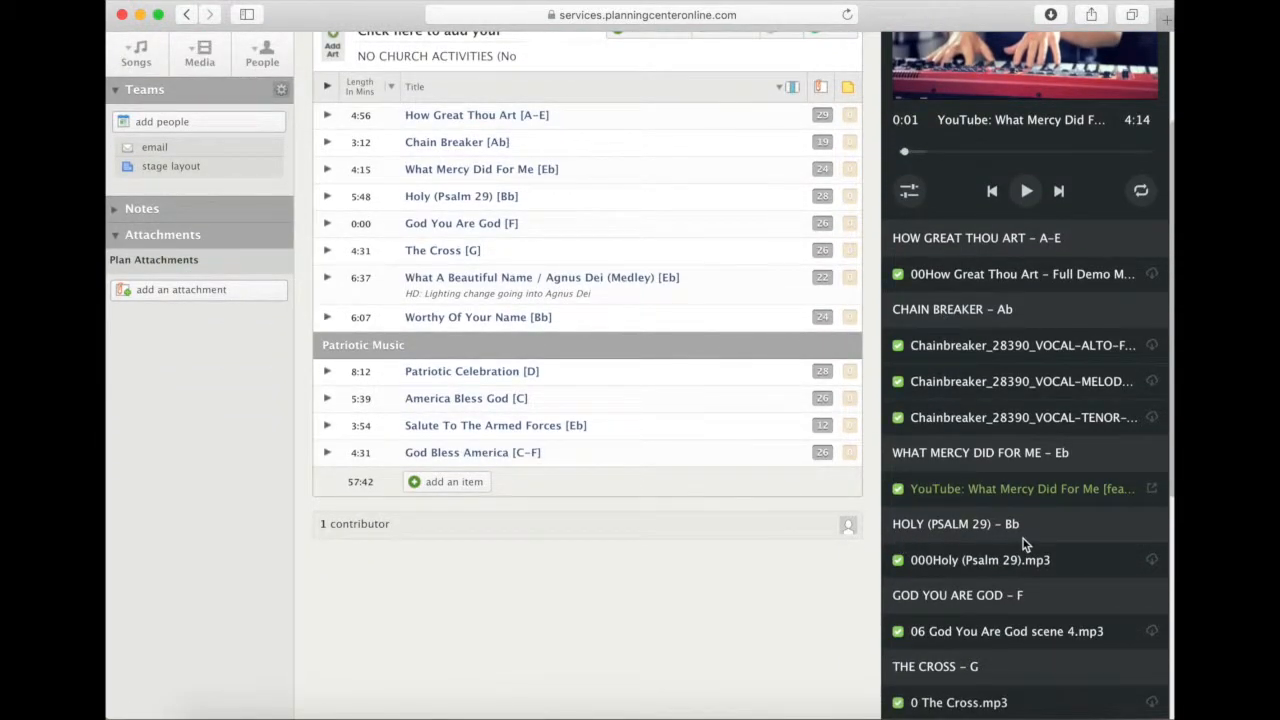
scroll(1023, 539, "down", 3)
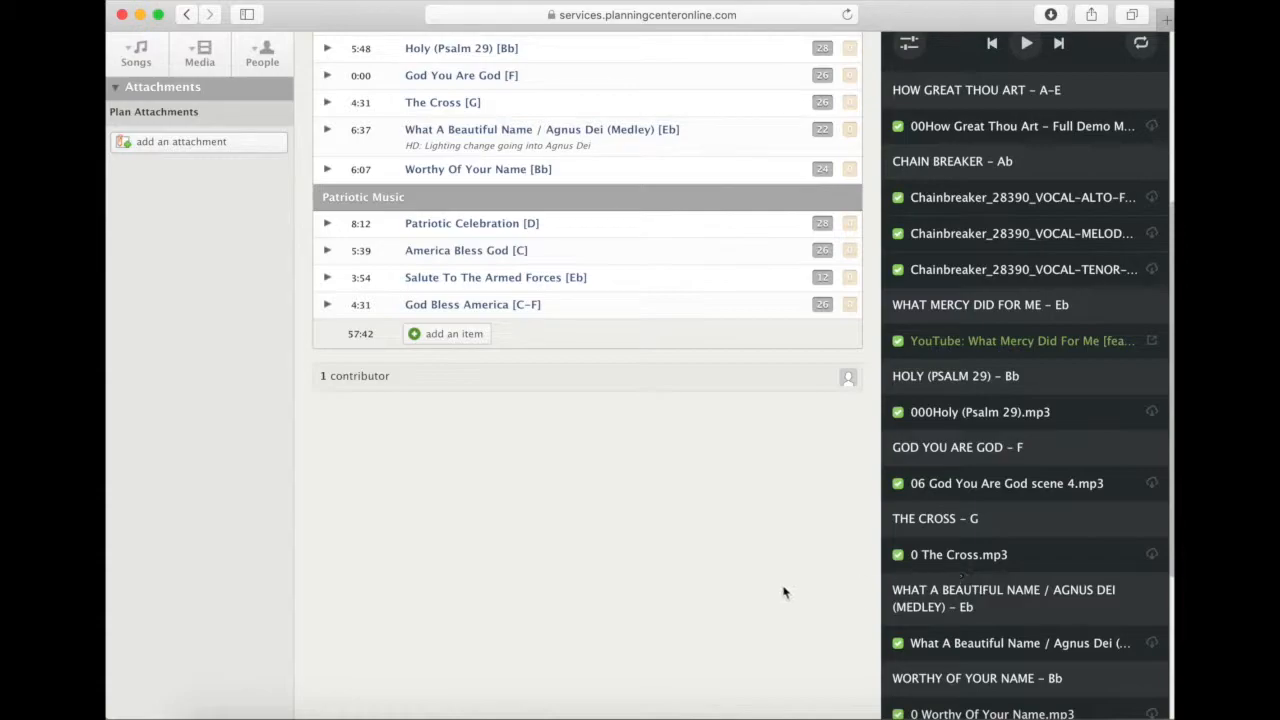
scroll(825, 565, "up", 3)
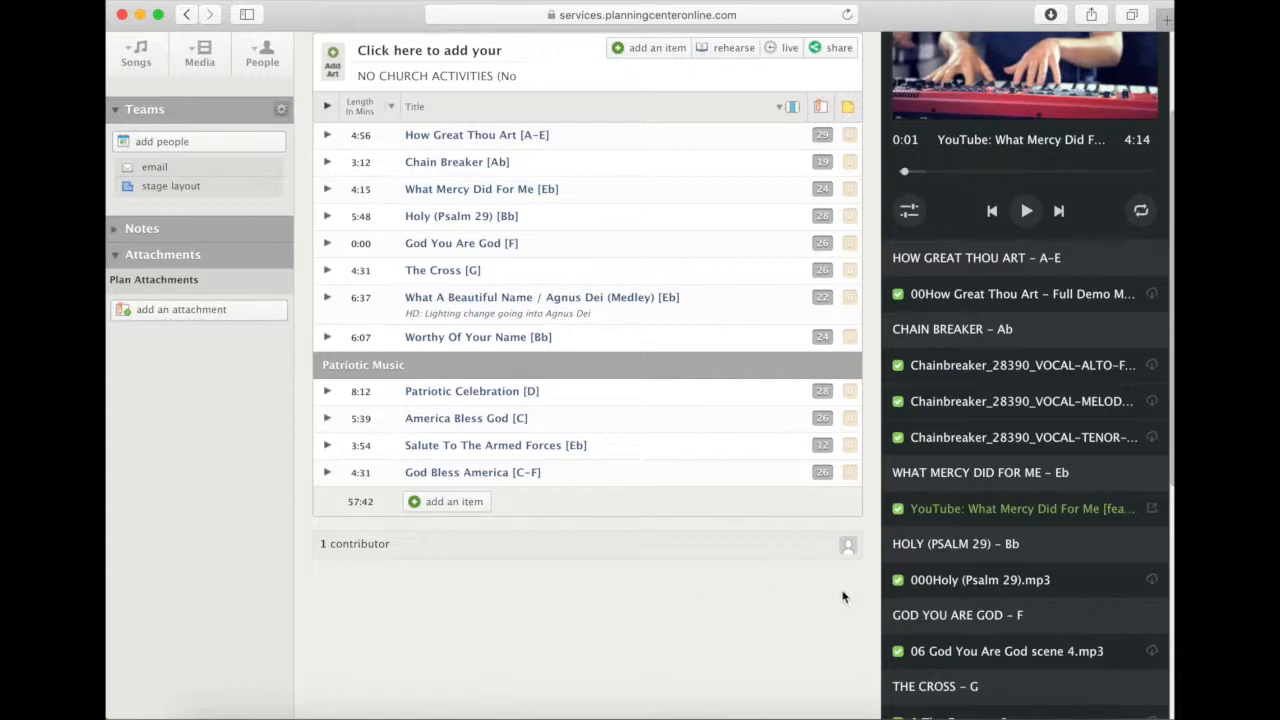
scroll(843, 590, "up", 2)
scroll(870, 575, "up", 1)
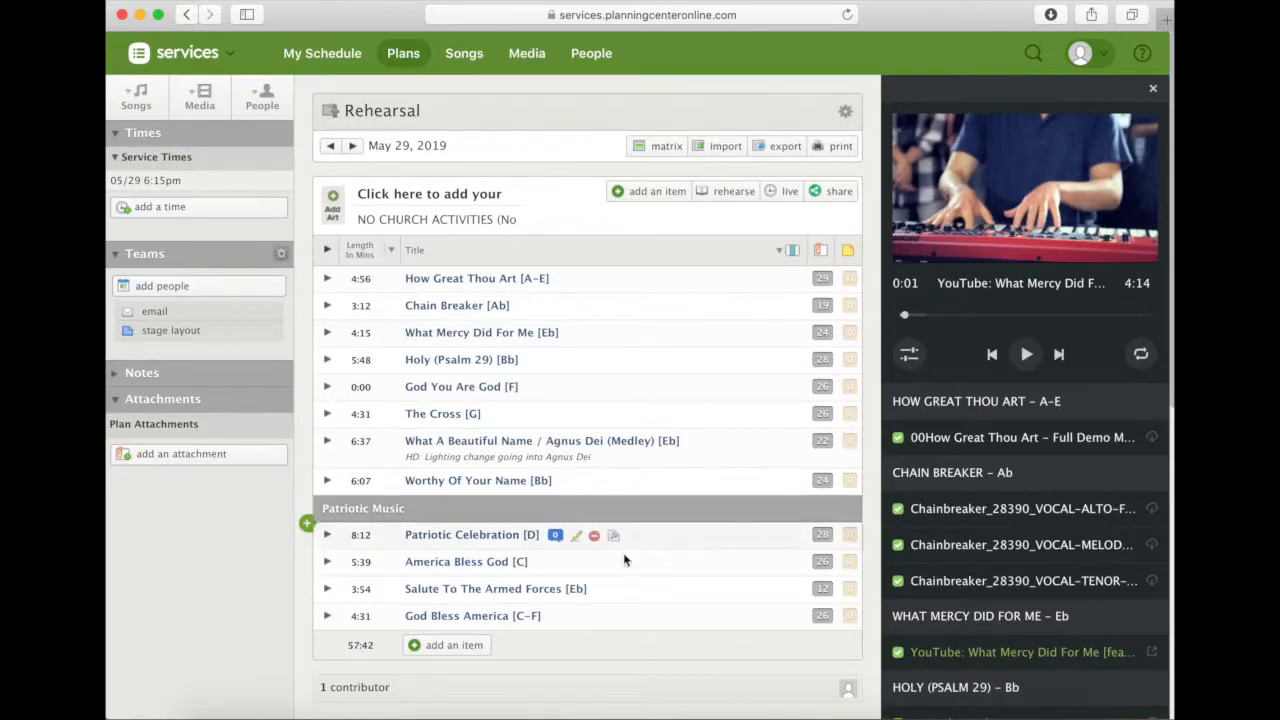
scroll(670, 590, "down", 1)
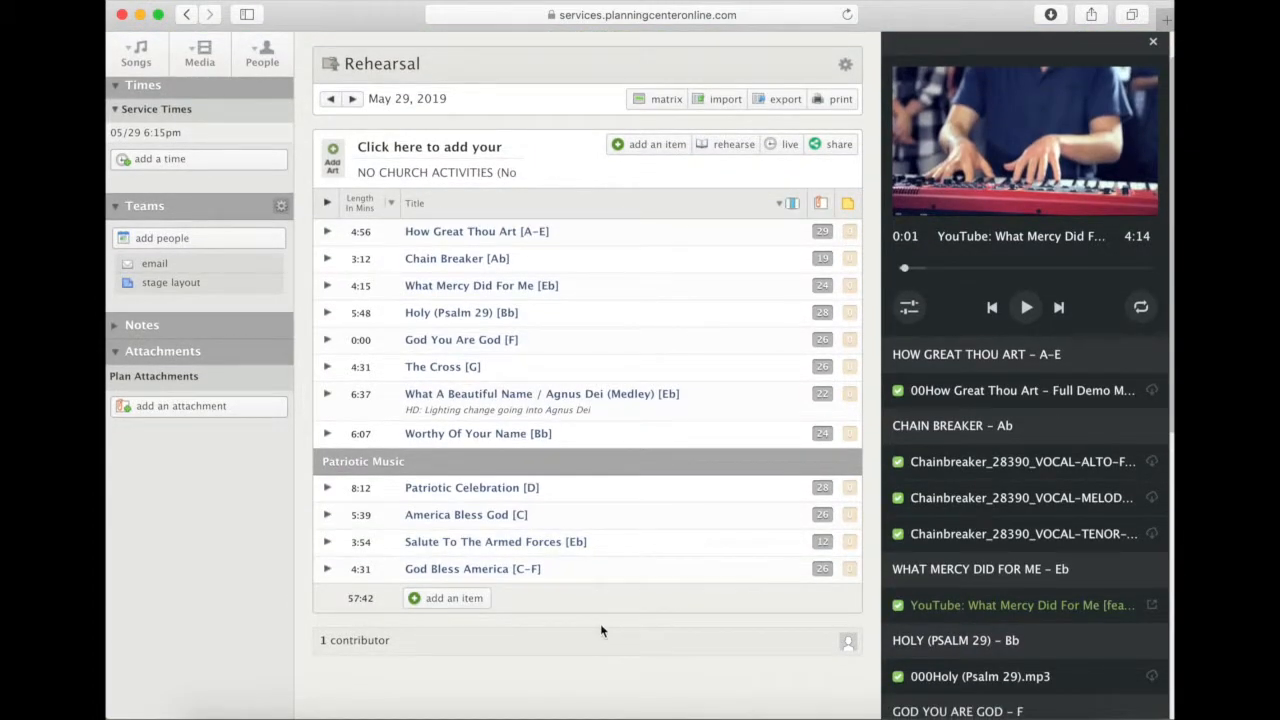
scroll(600, 630, "up", 1)
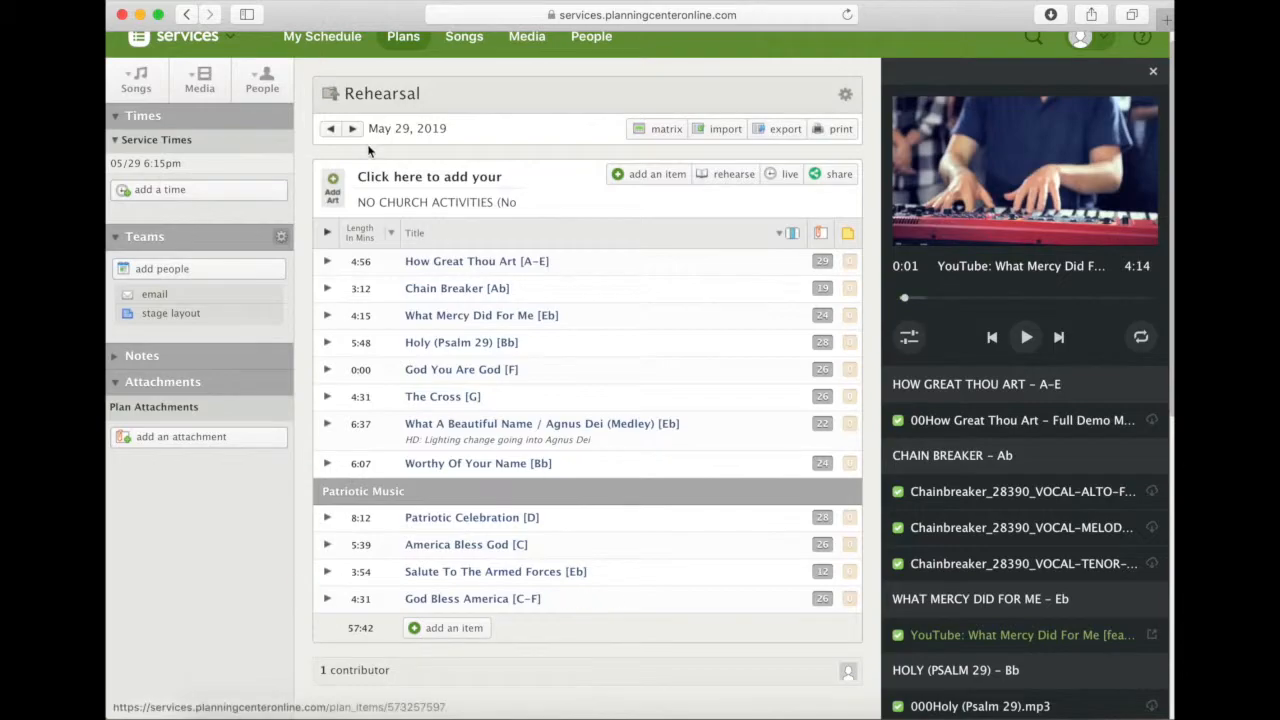
Return to the service types list and filter the Rehearsal plans to Since 3 Months Ago.
left_click(331, 98)
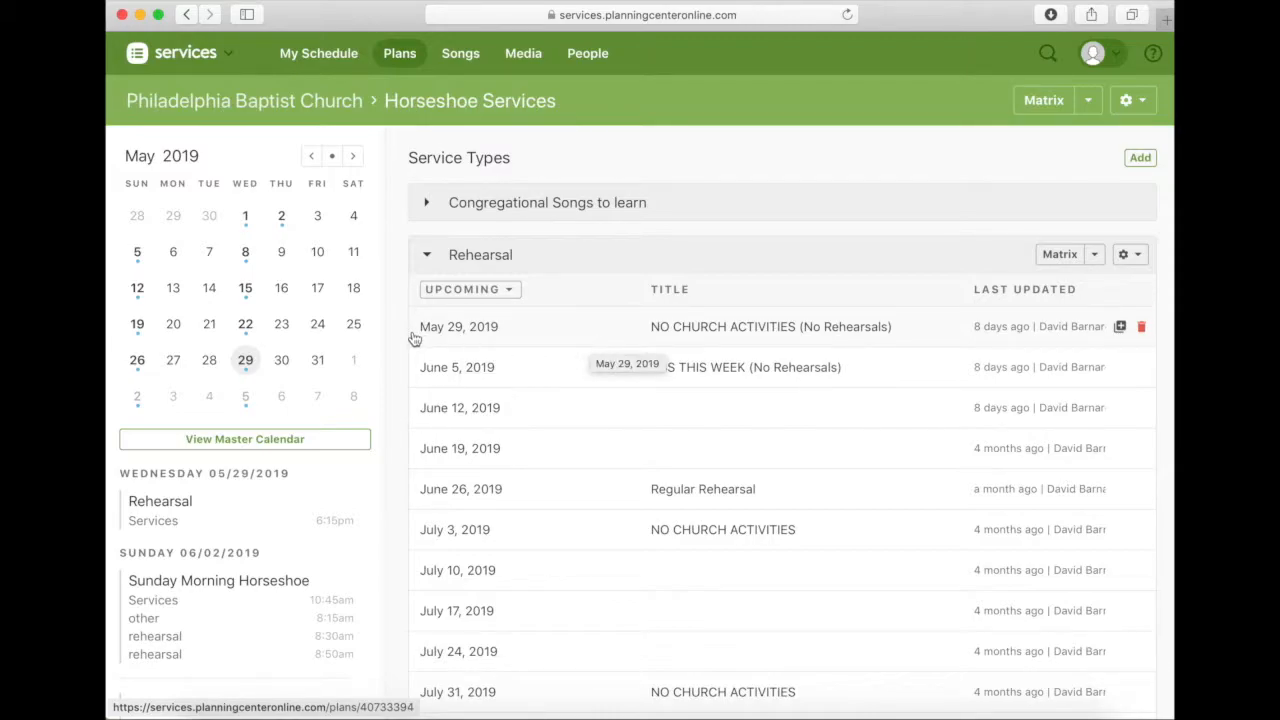
left_click(511, 292)
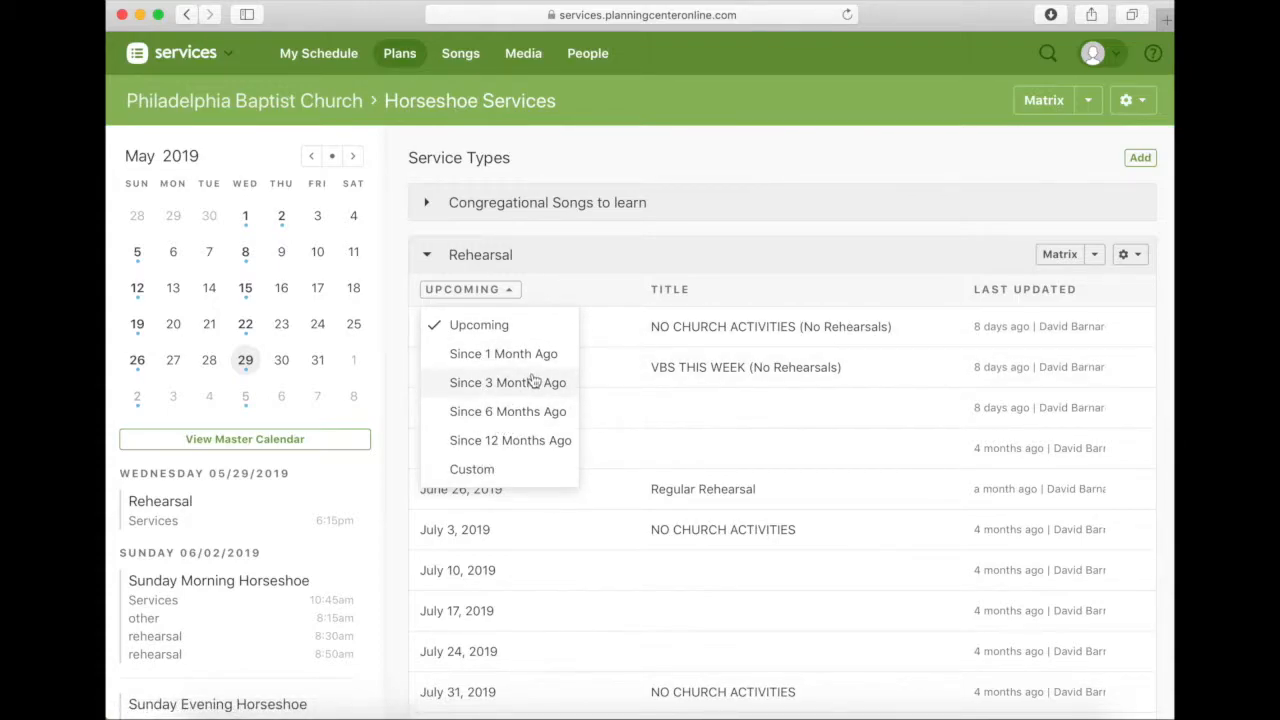
left_click(463, 390)
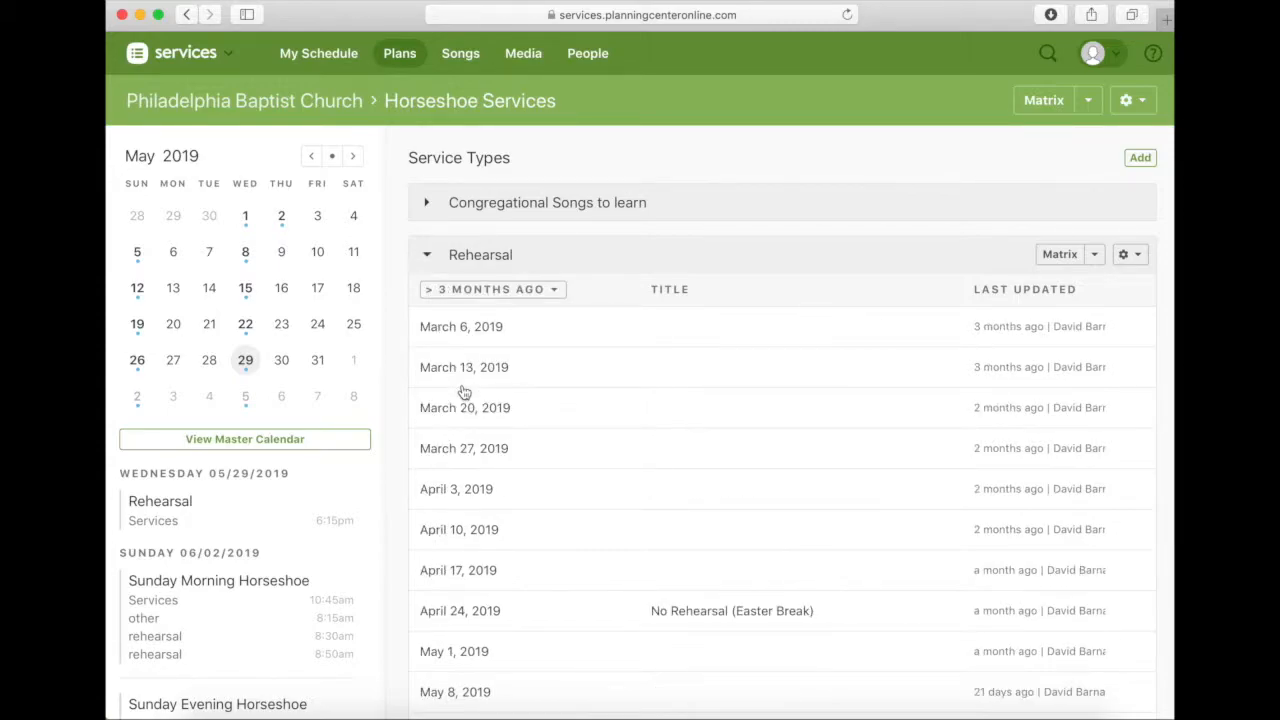
Open the April 17, 2019 plan from the filtered Rehearsal list.
scroll(672, 412, "down", 3)
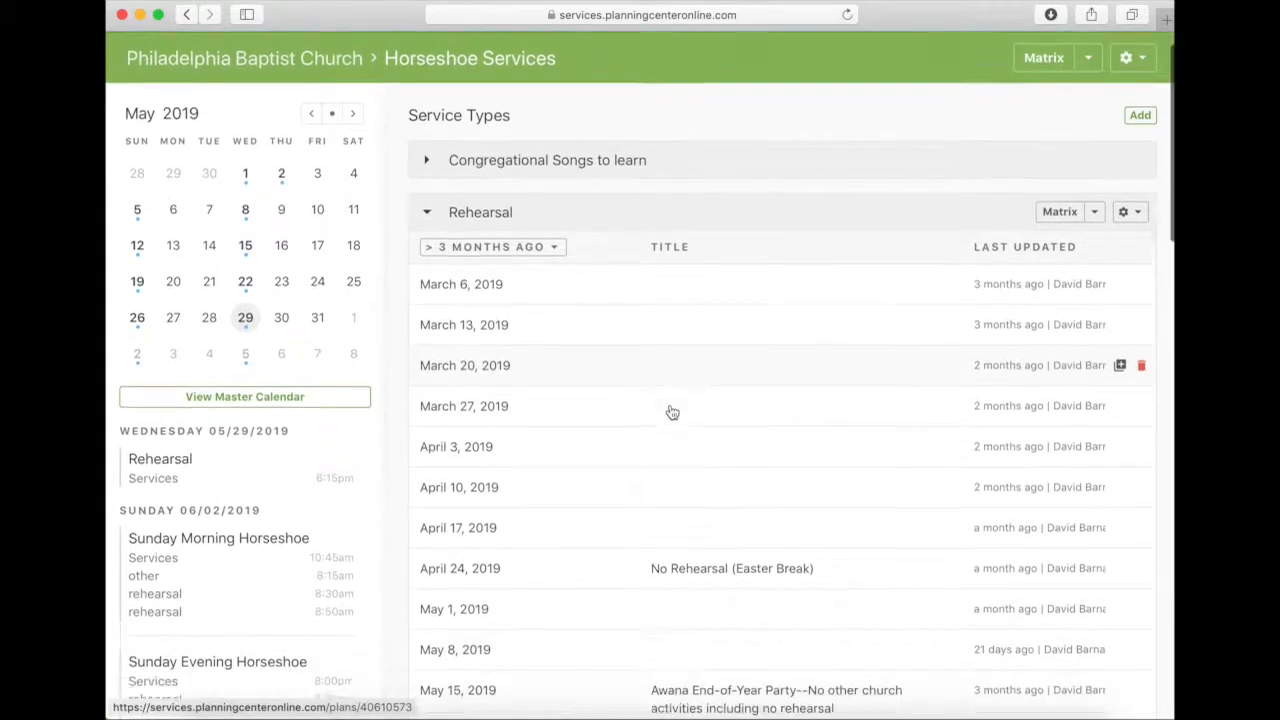
scroll(526, 426, "down", 2)
scroll(530, 435, "down", 1)
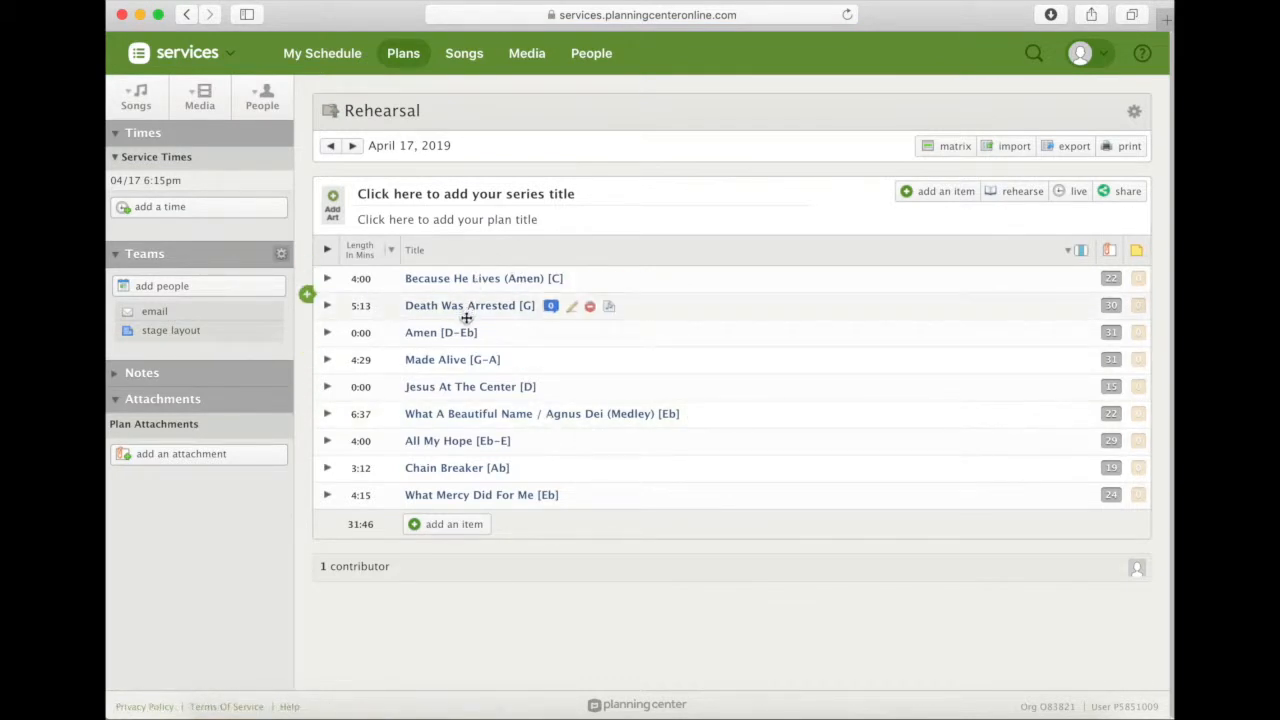
left_click(450, 527)
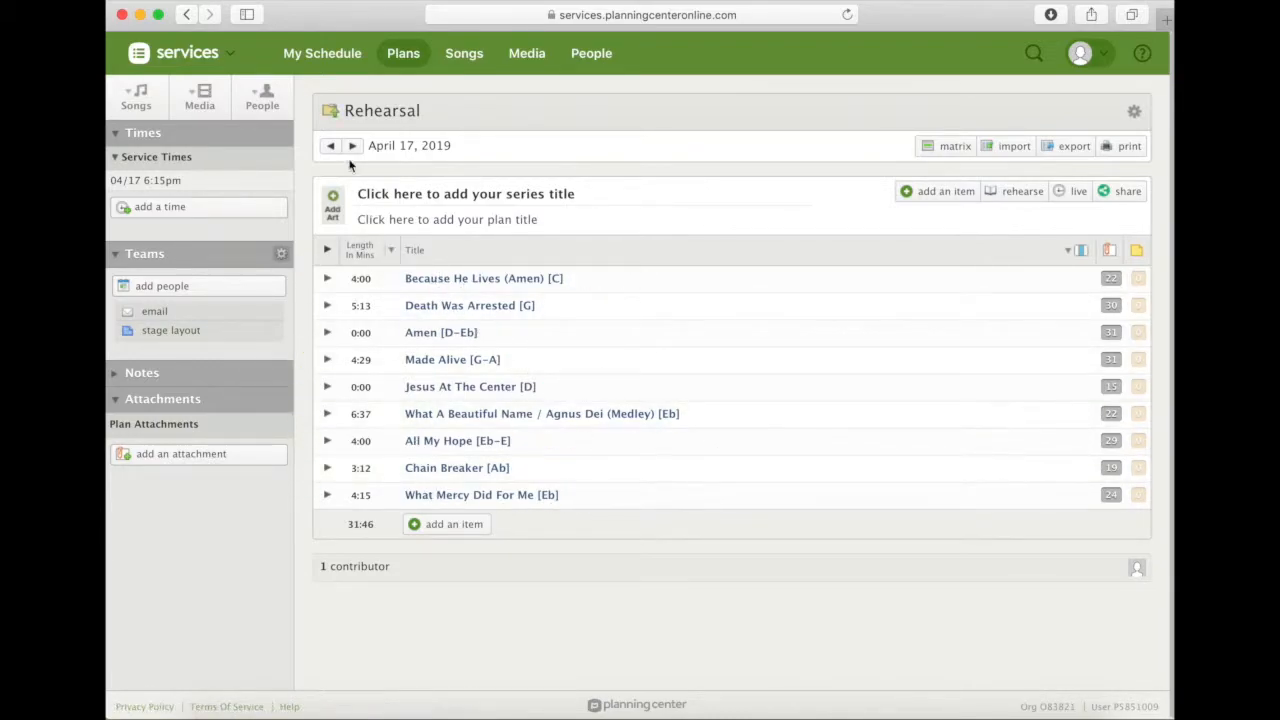
Reopen the May 29, 2019 rehearsal plan from the upcoming plans list and move back to the preceding rehearsal plan.
left_click(331, 117)
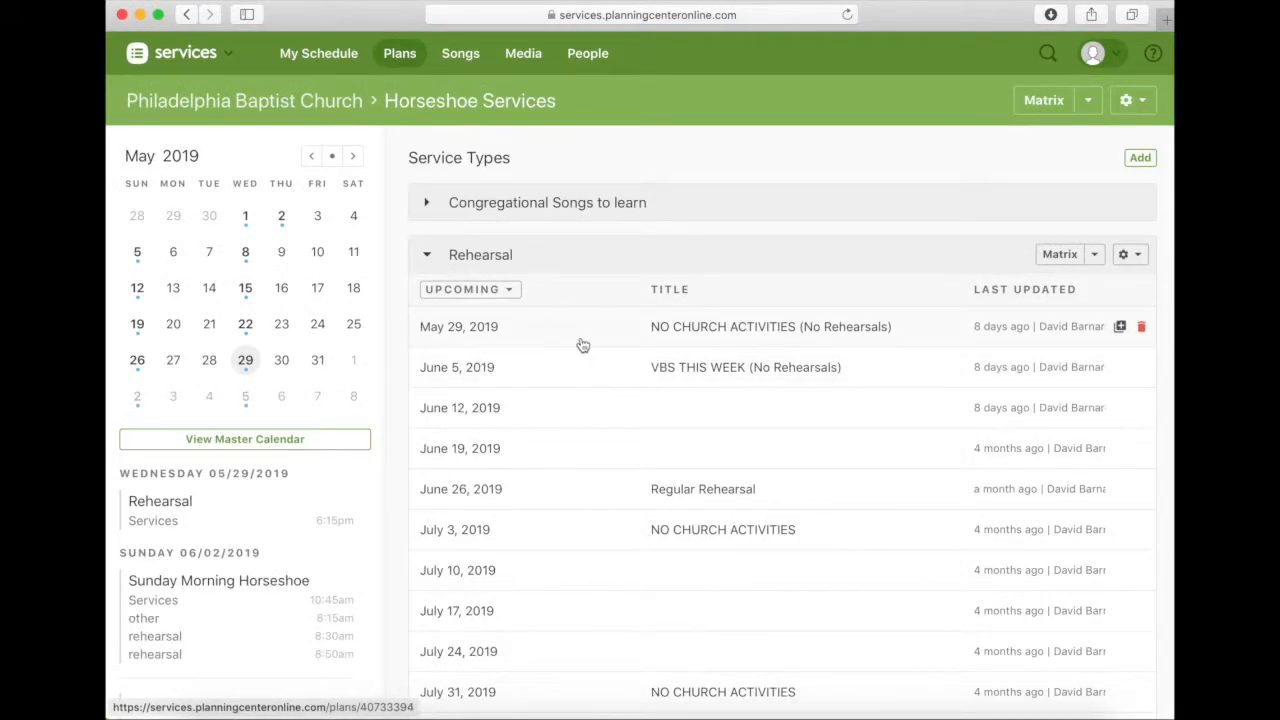
left_click(686, 569)
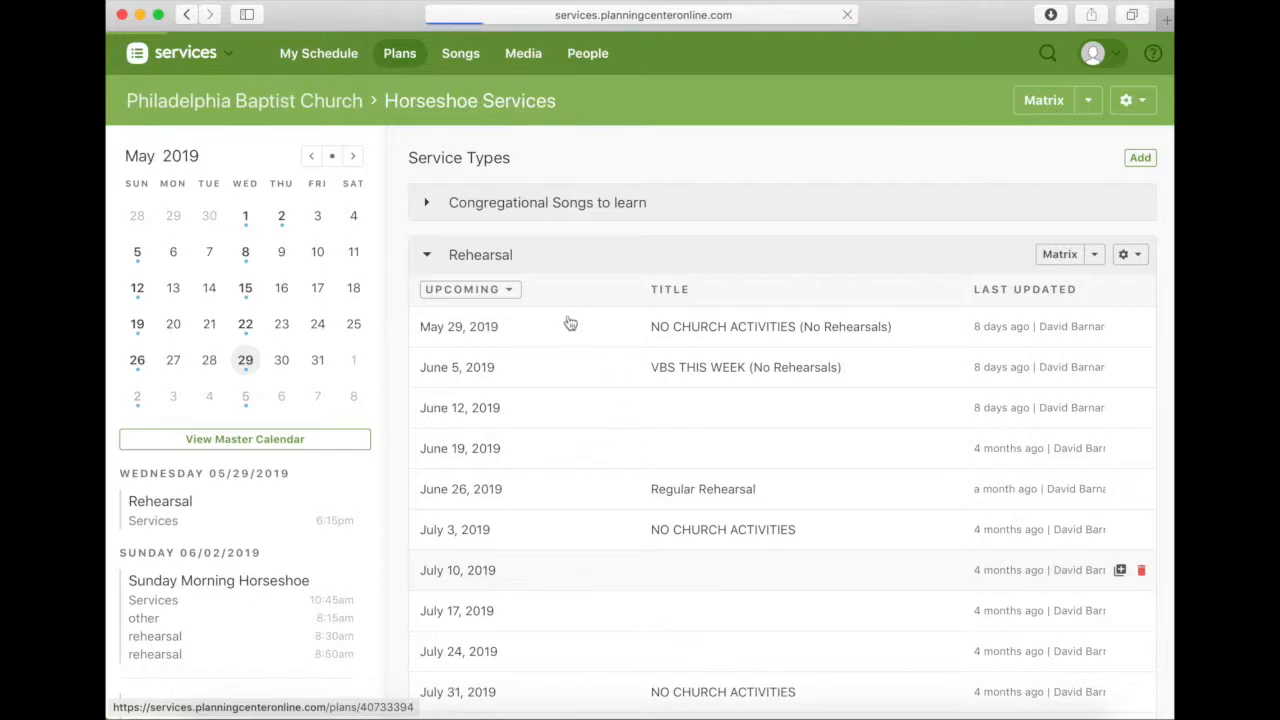
left_click(569, 322)
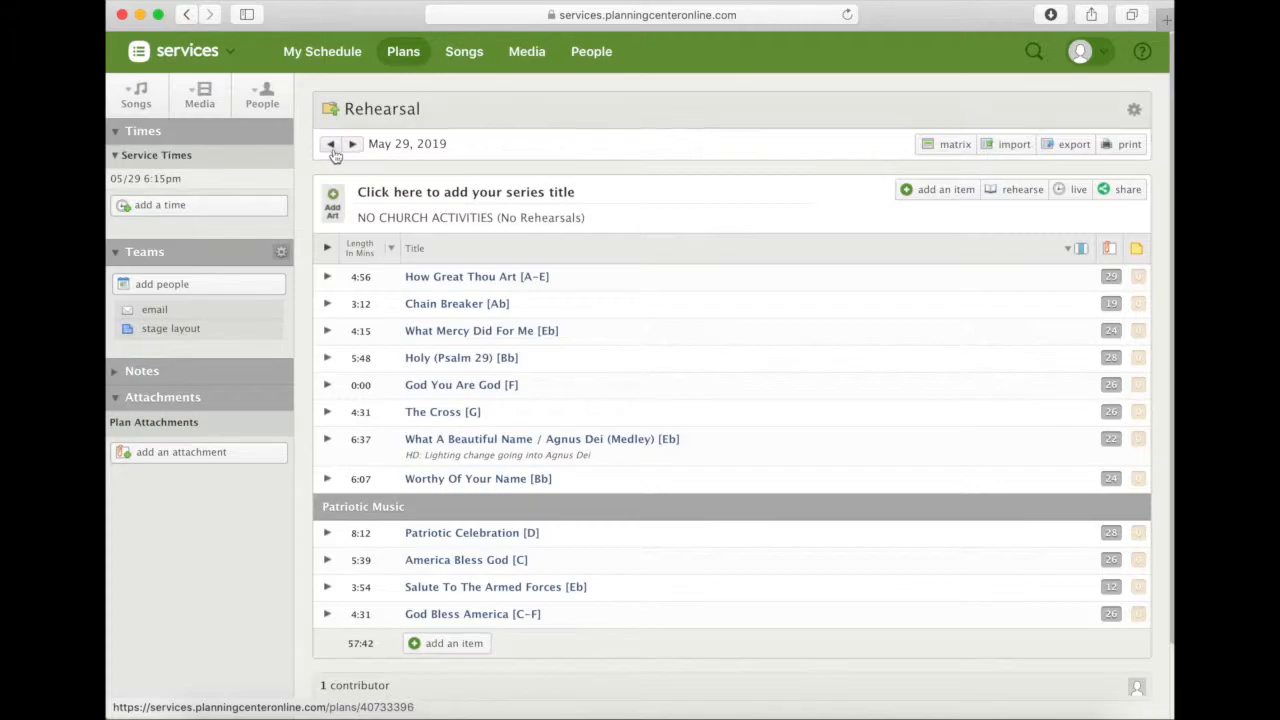
left_click(330, 145)
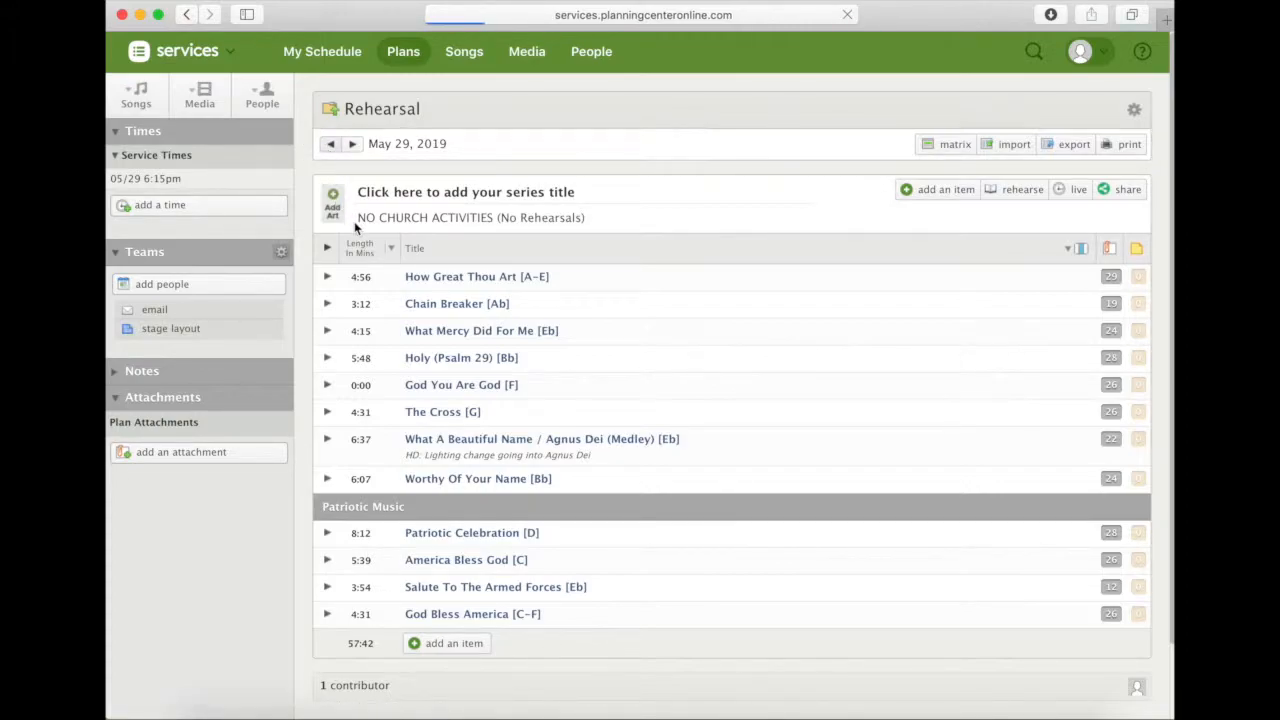